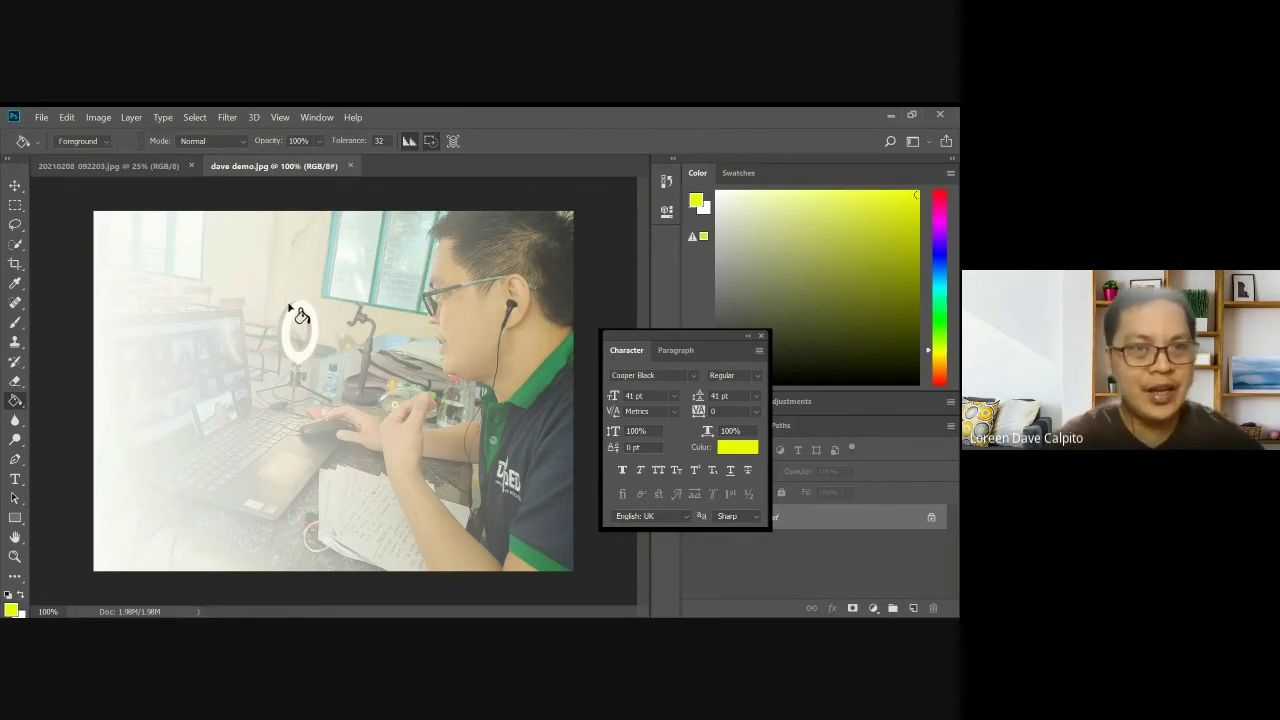
# Bring the 20210208_092203.jpg boy photo to the front as the active document
pyautogui.click(143, 170)
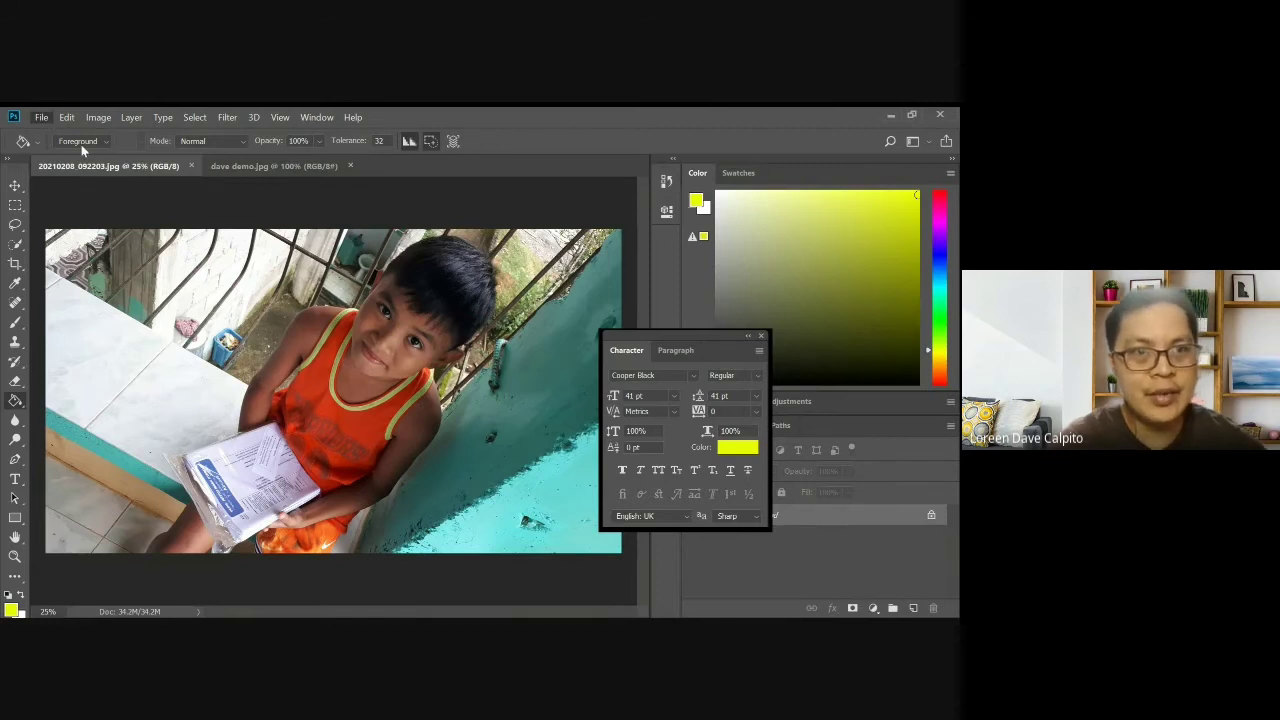
pyautogui.hotkey('ctrl', 'o')
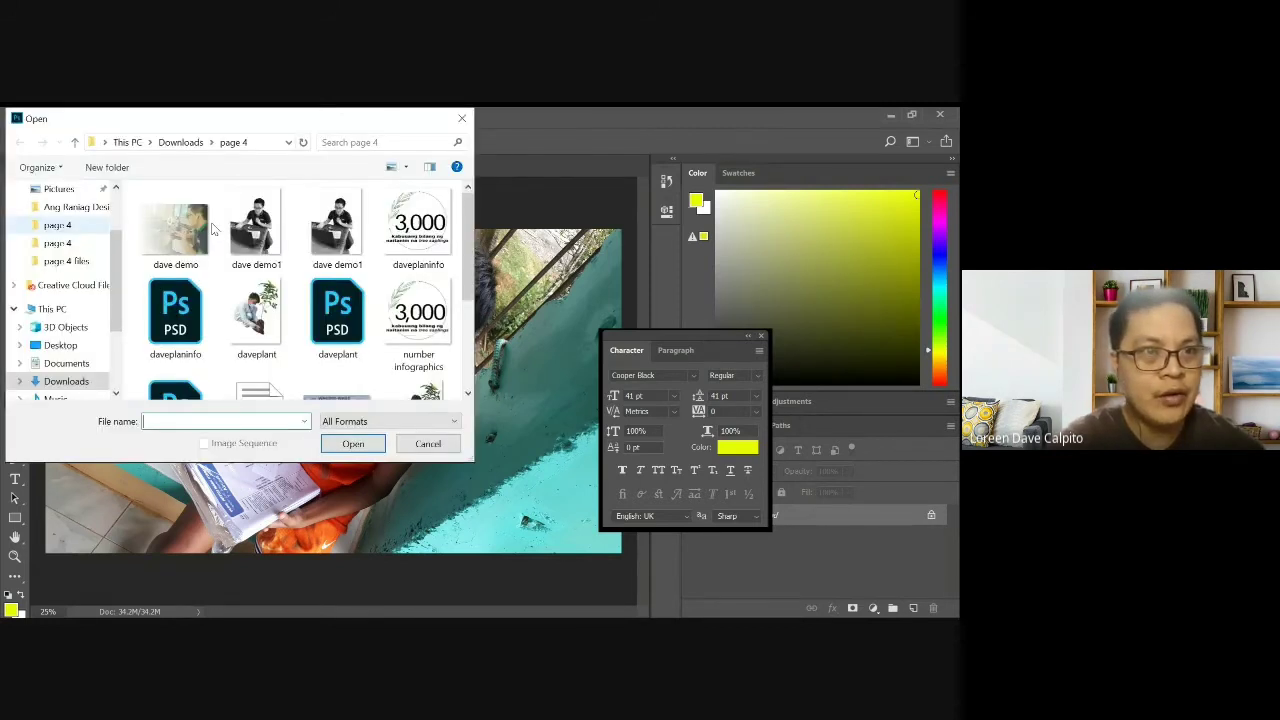
pyautogui.scroll(2, 114, 190)
pyautogui.click(68, 219)
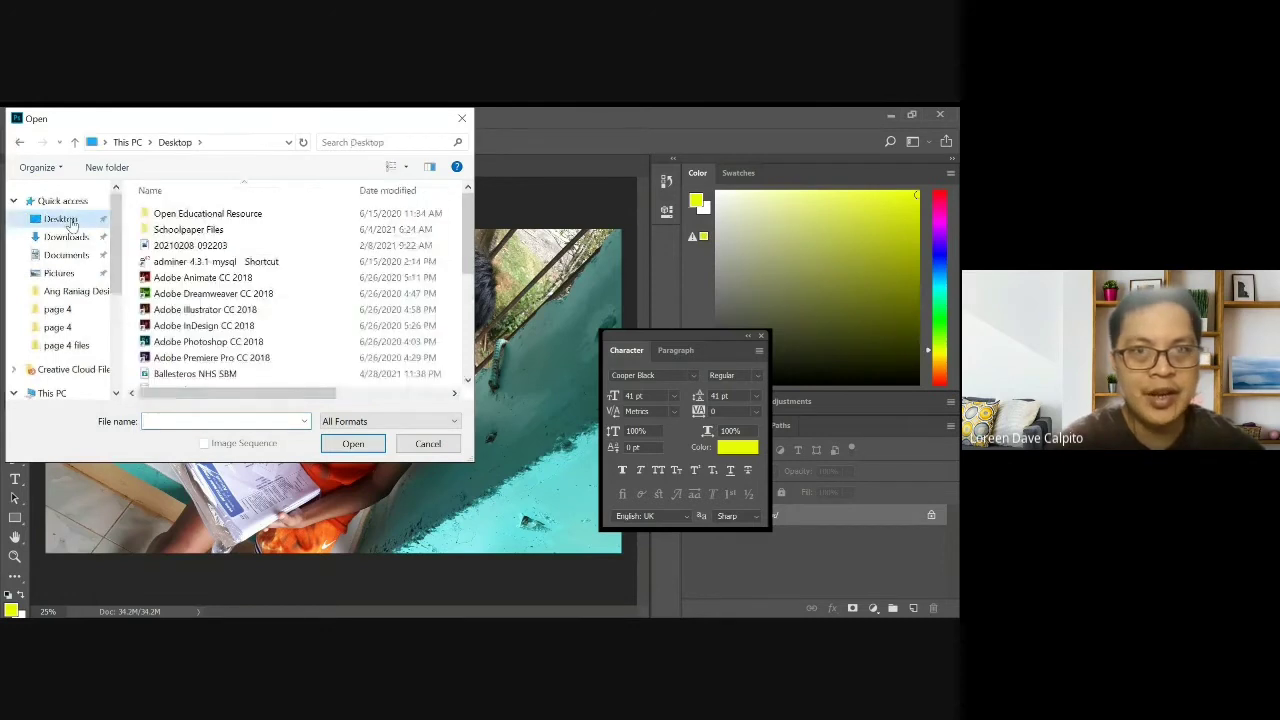
pyautogui.click(463, 119)
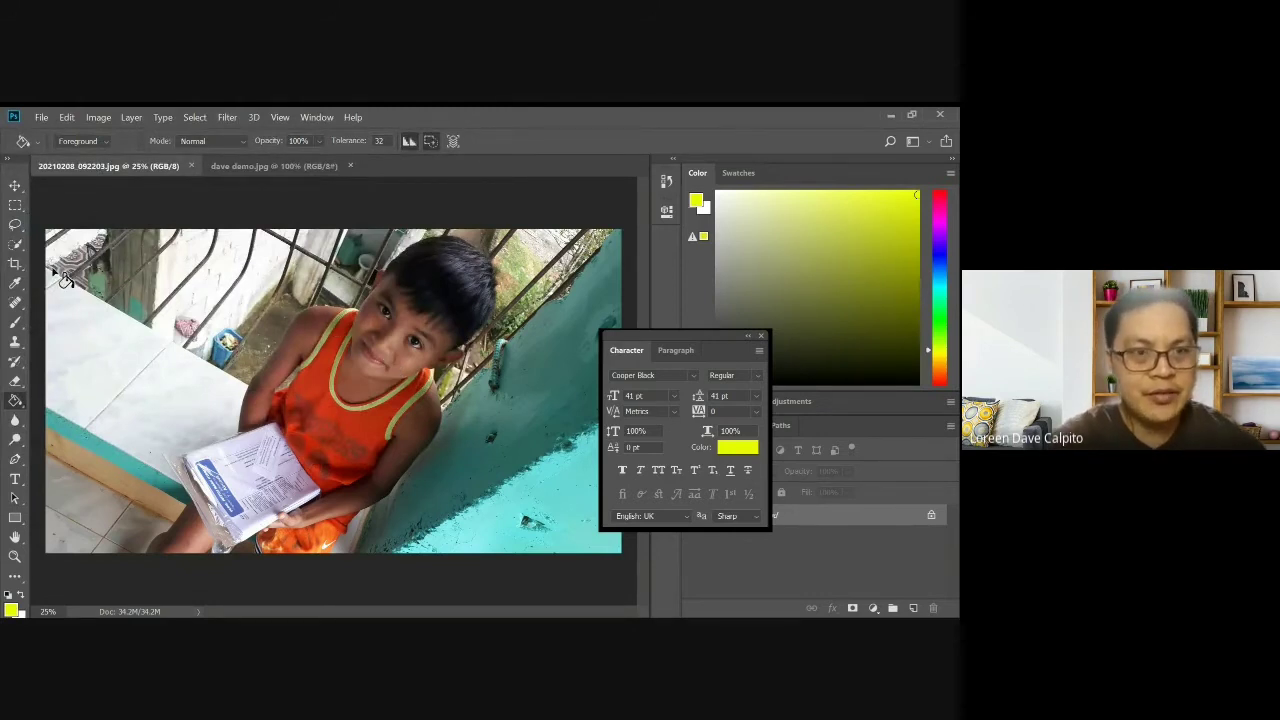
pyautogui.click(265, 166)
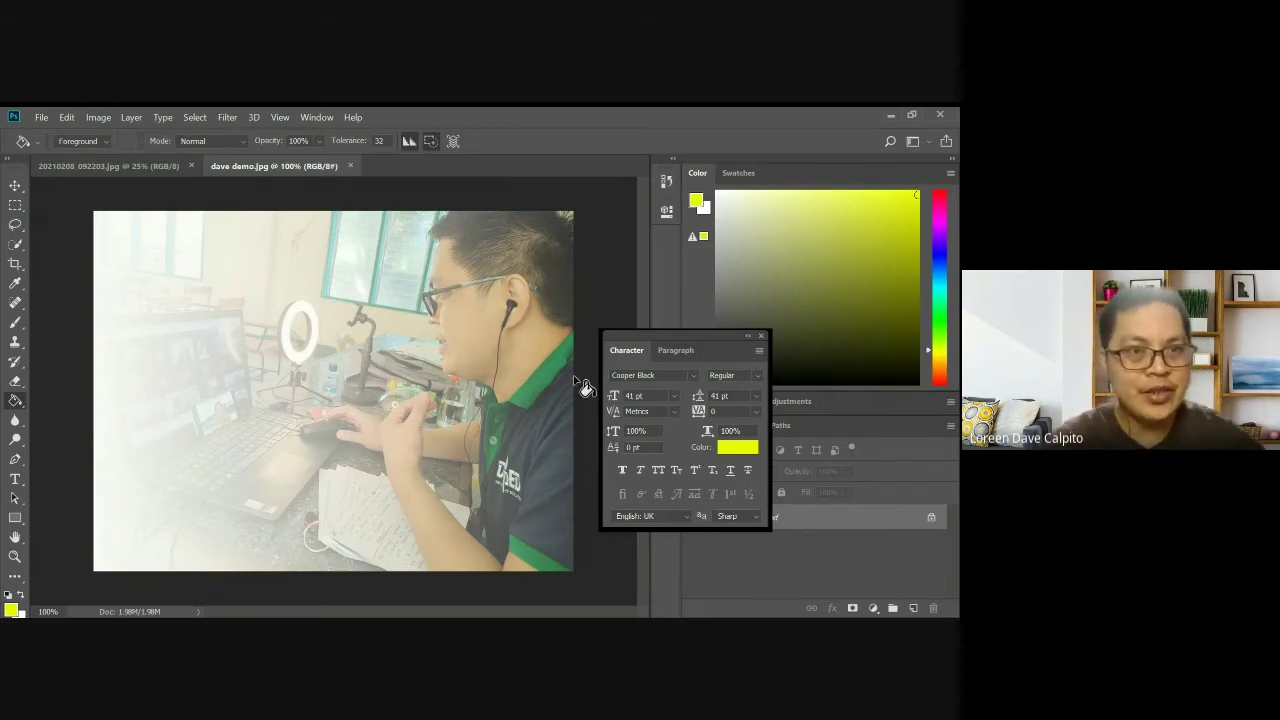
pyautogui.click(120, 166)
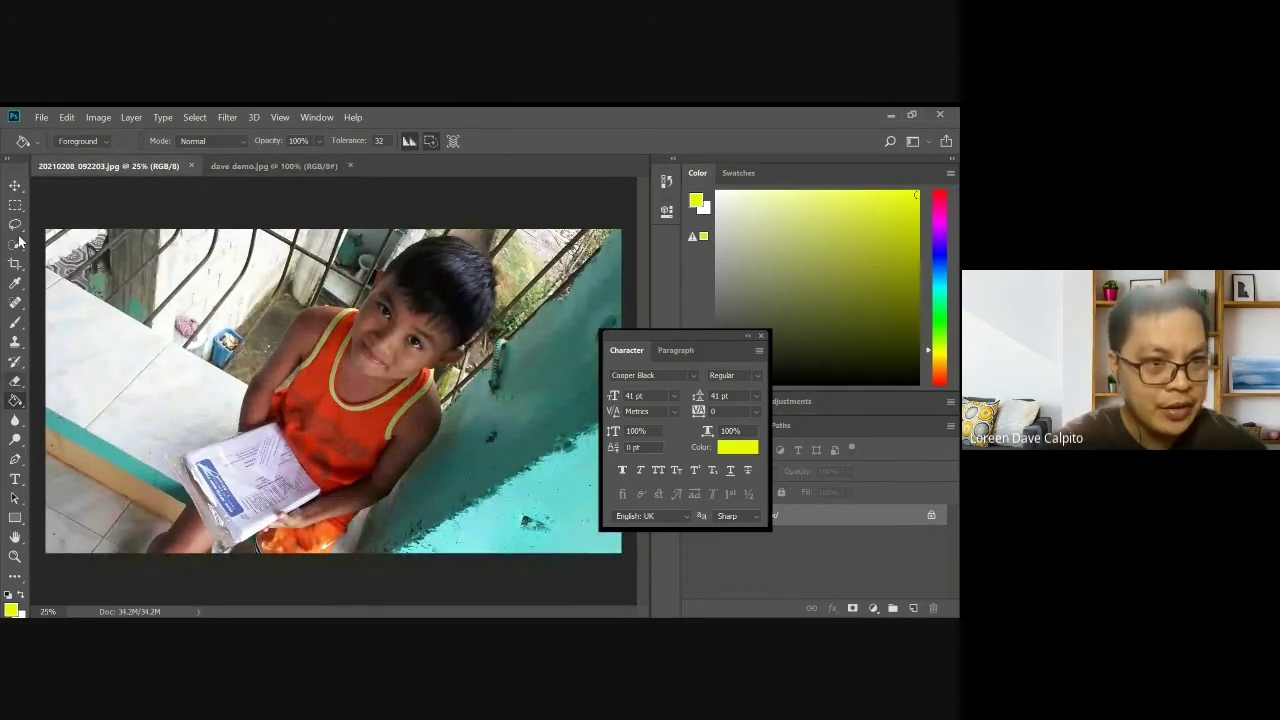
# Select the Gradient Tool from the Paint Bucket group and open its Gradient Editor
pyautogui.click(15, 381)
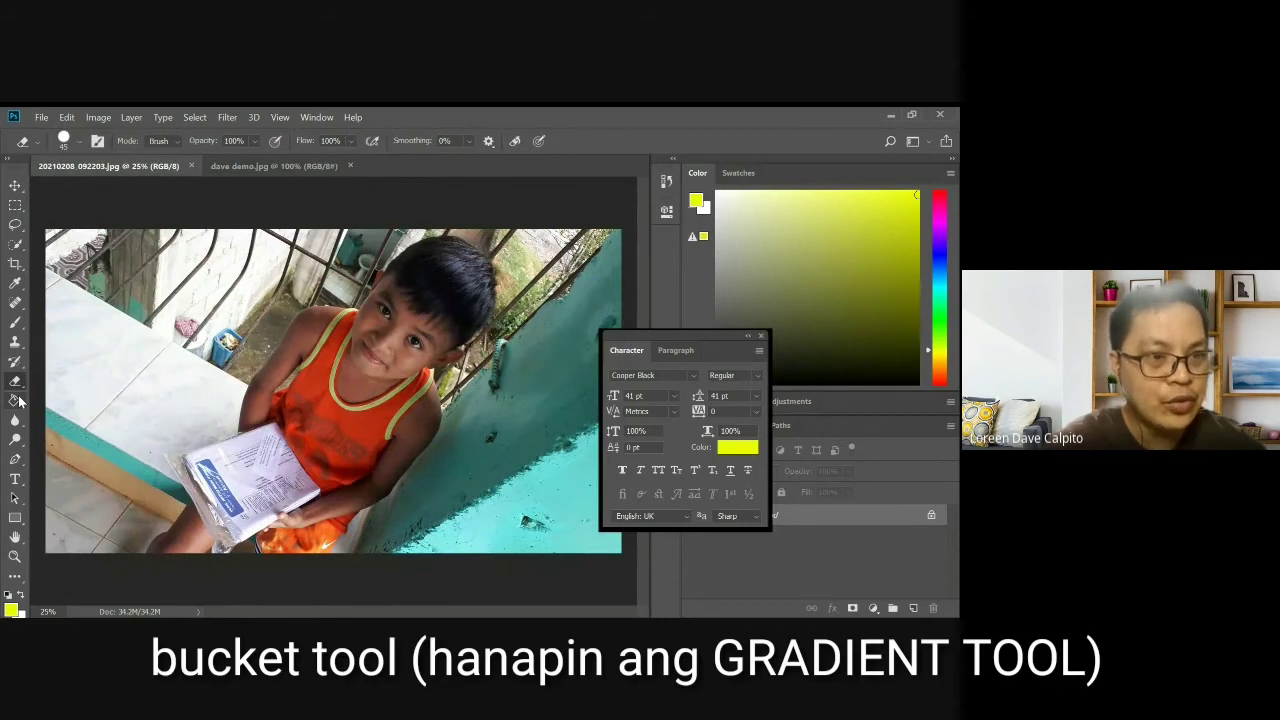
pyautogui.click(16, 402)
pyautogui.rightClick(16, 404)
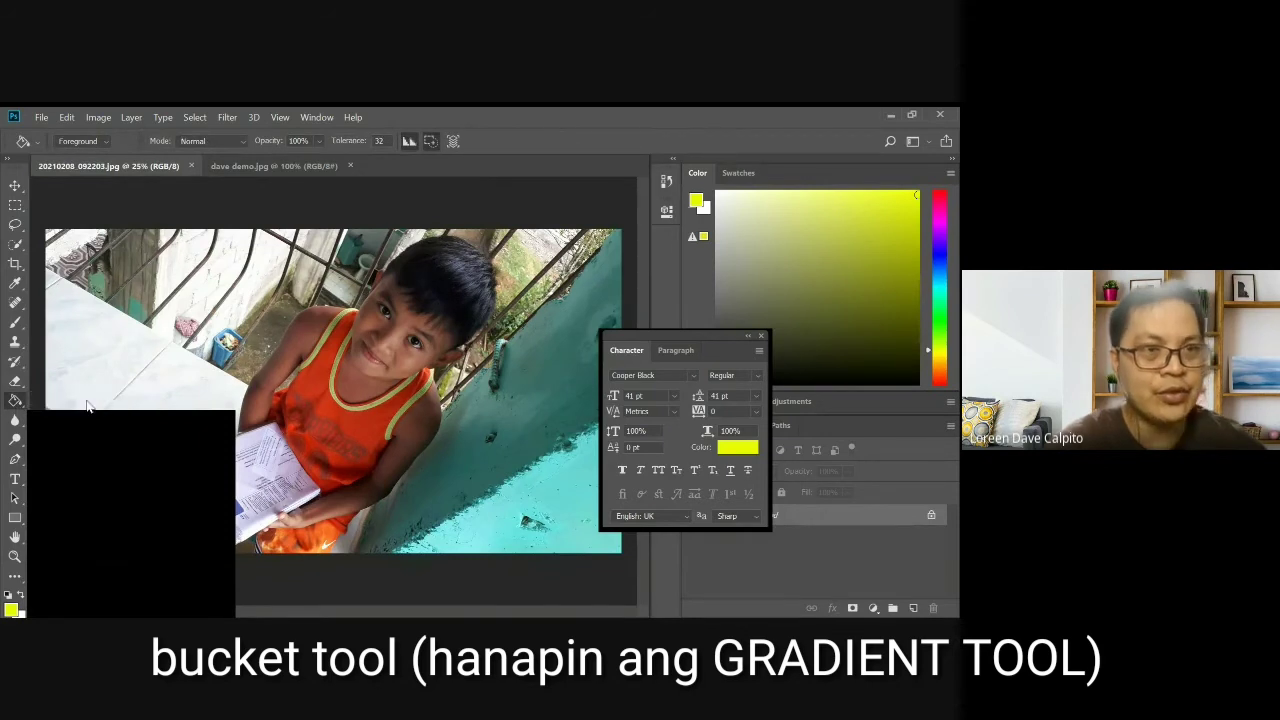
pyautogui.click(40, 402)
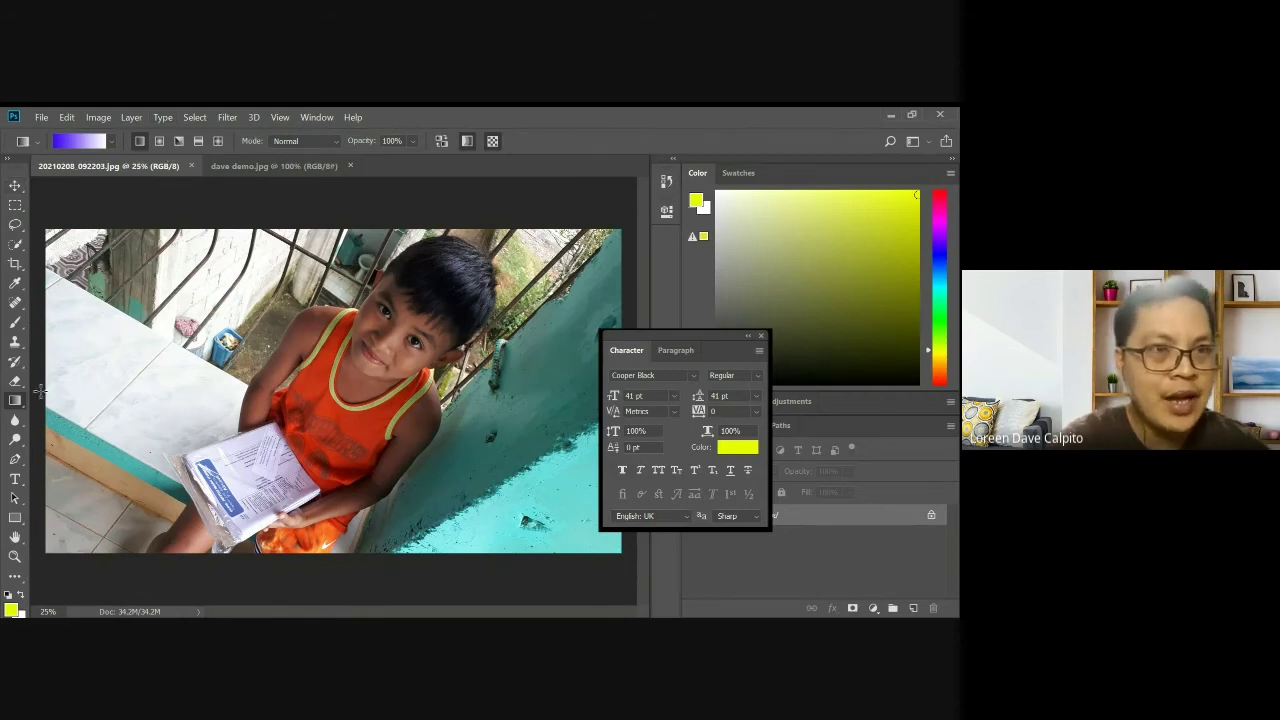
pyautogui.click(77, 143)
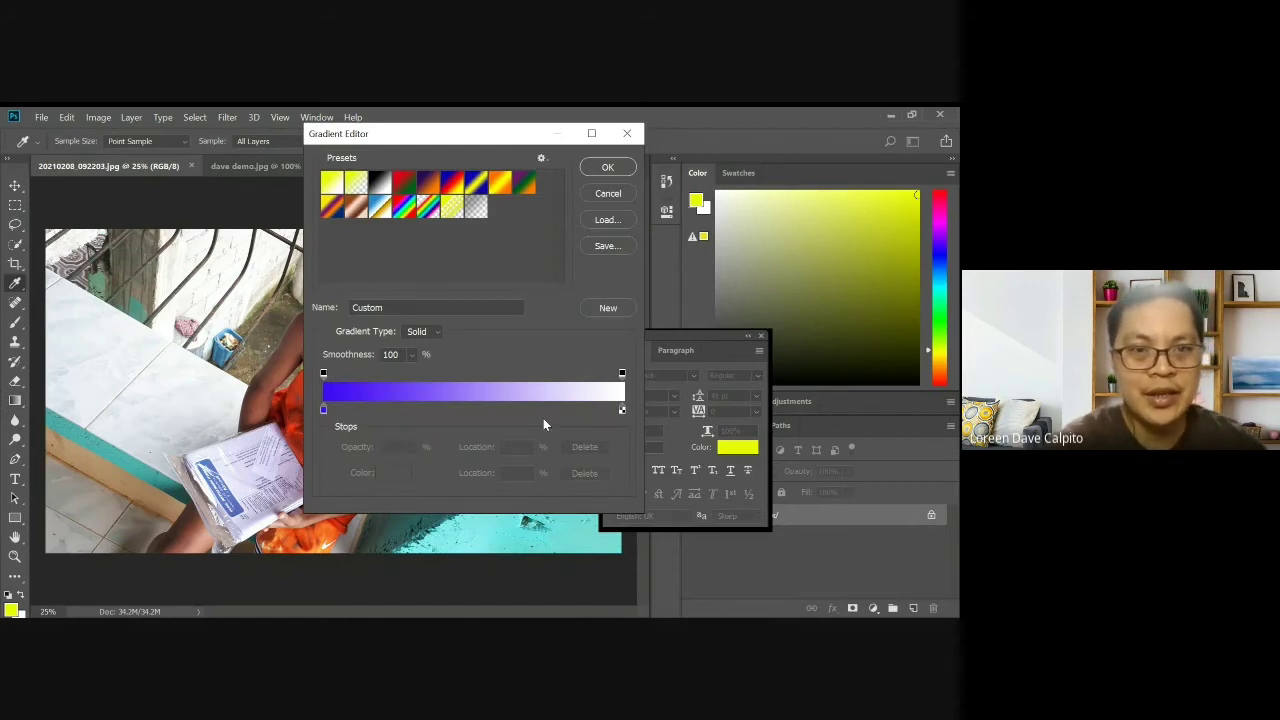
# Start from Foreground to Transparent, make the left stop near-white, and move the midpoint to 64%
pyautogui.click(358, 188)
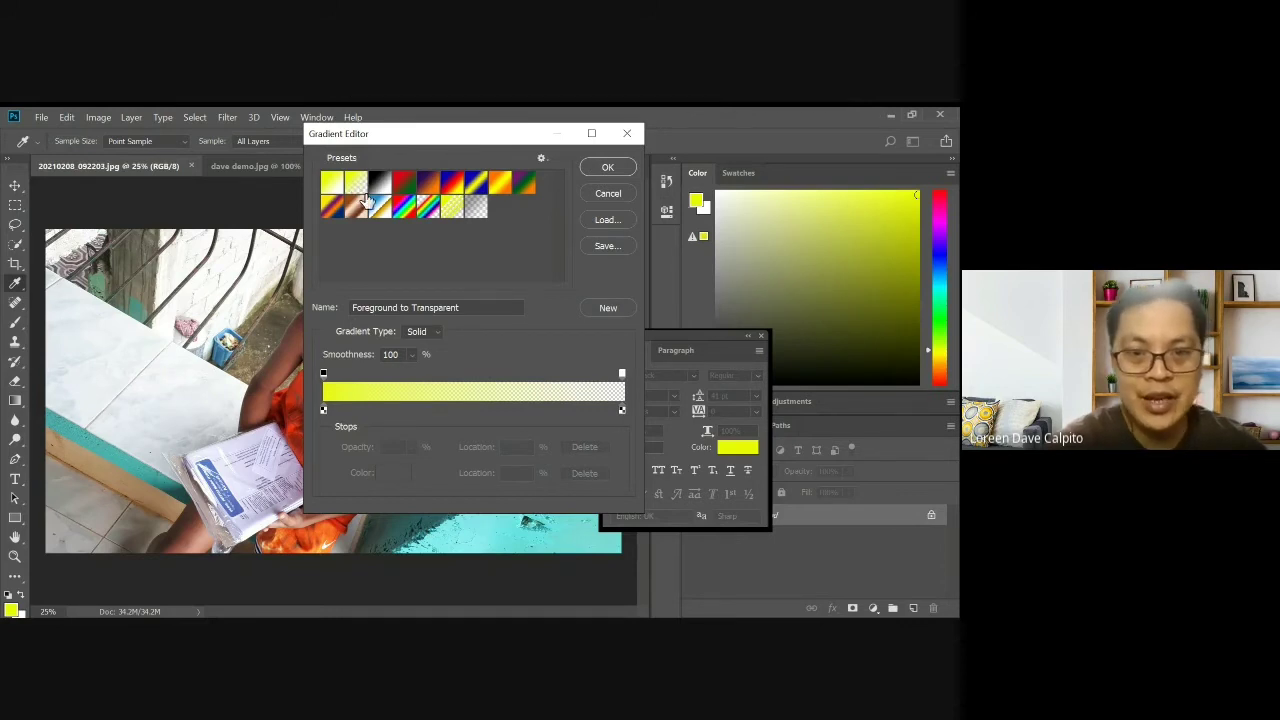
pyautogui.click(323, 410)
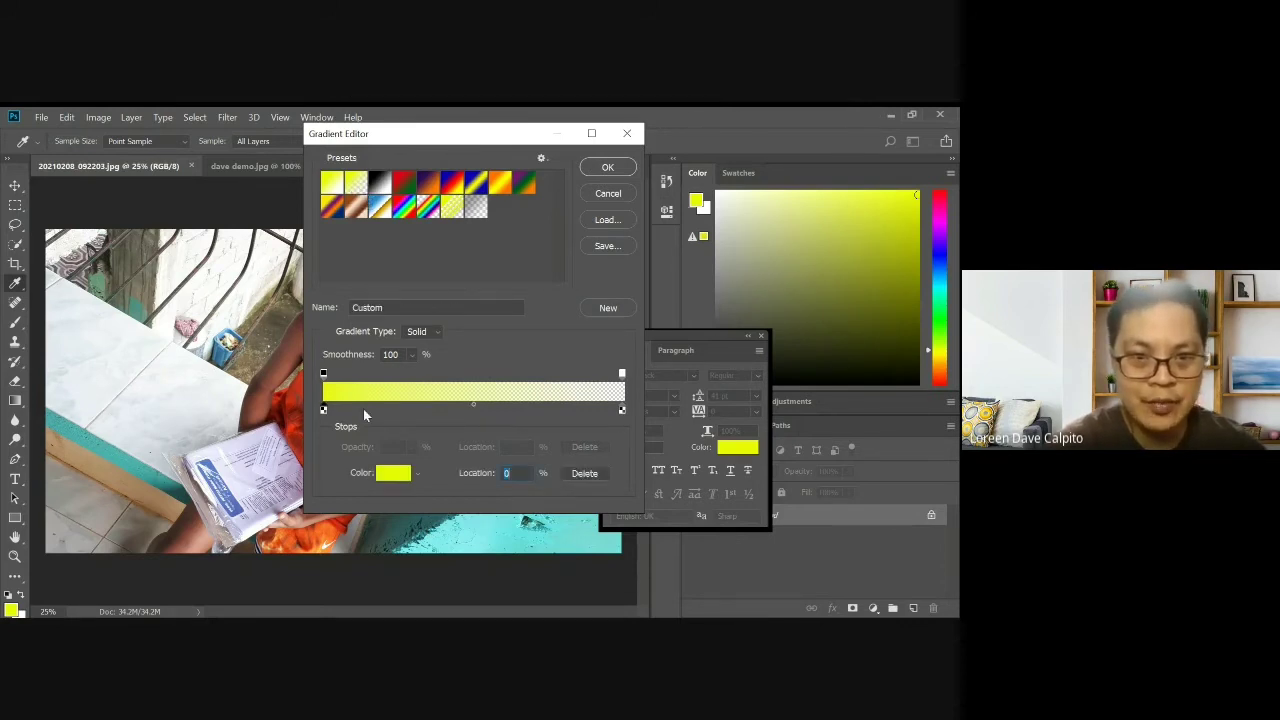
pyautogui.click(393, 472)
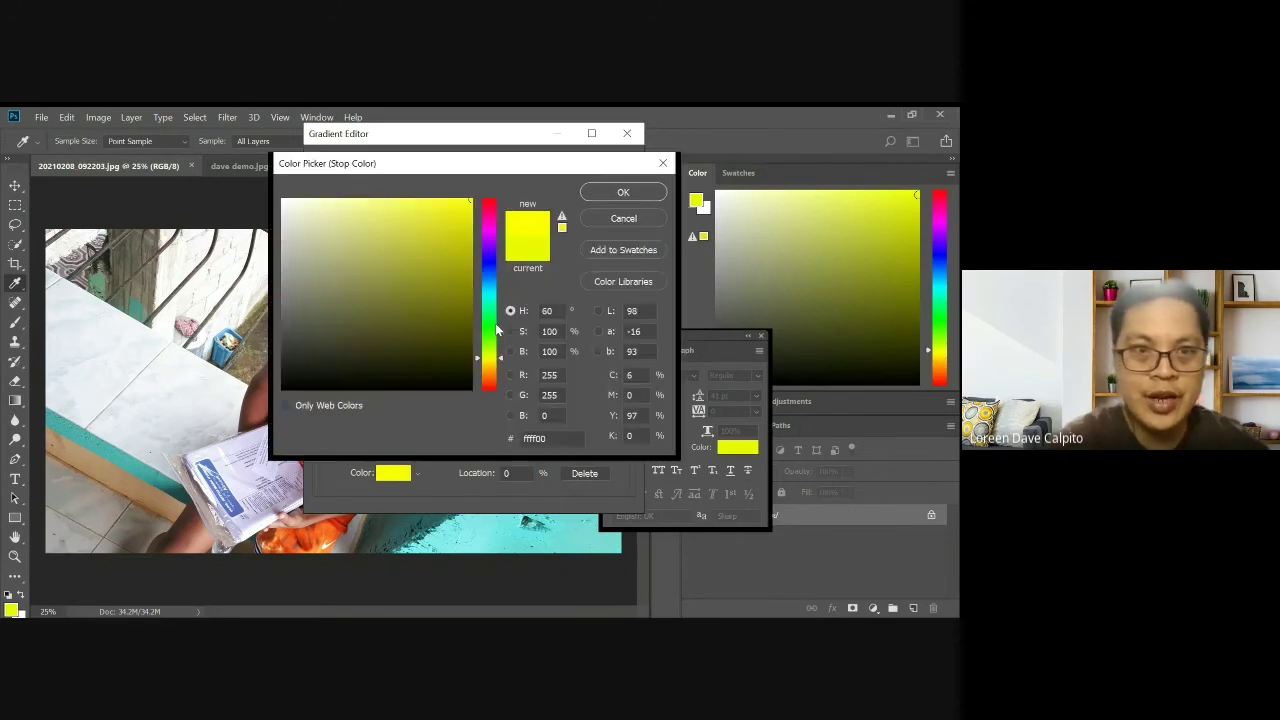
pyautogui.click(286, 203)
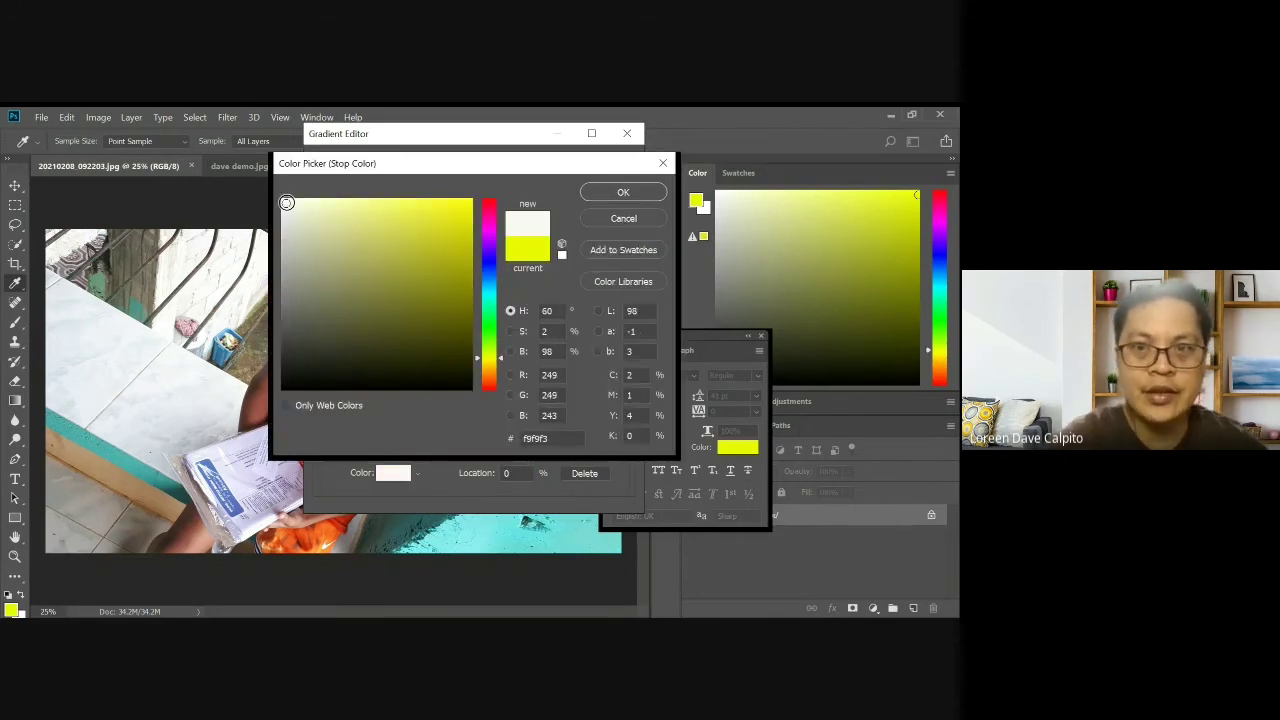
pyautogui.click(622, 192)
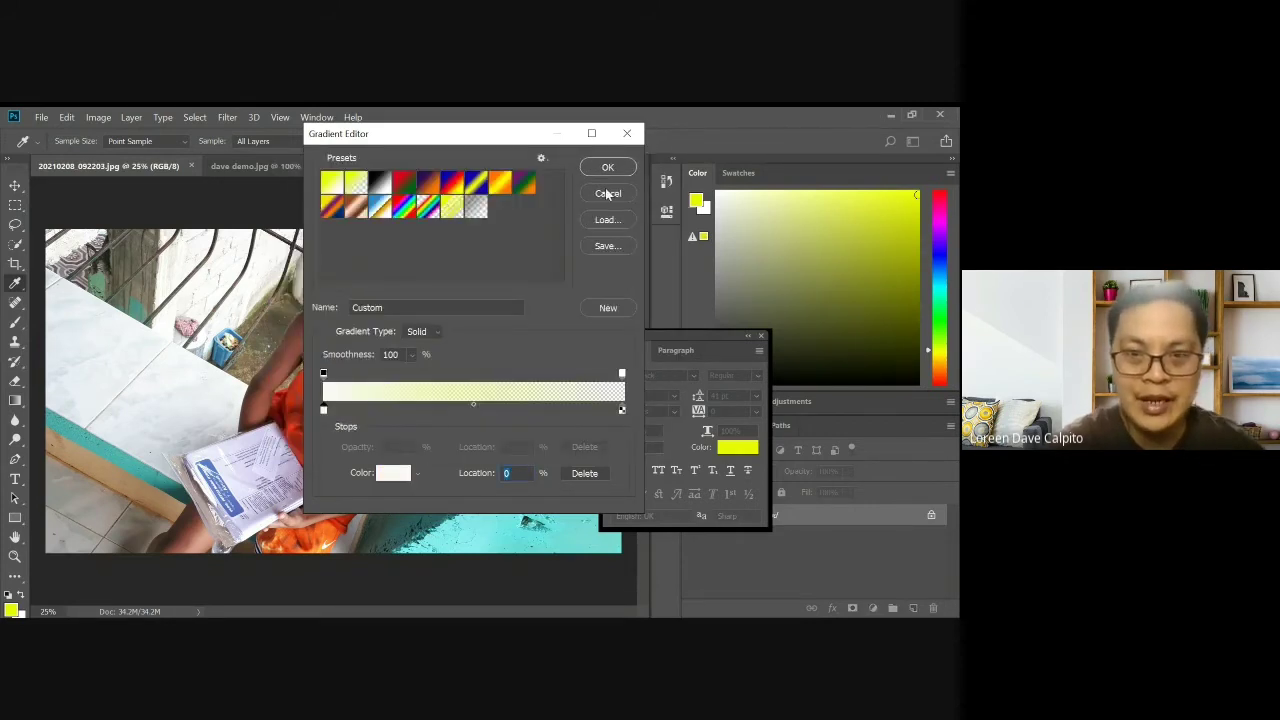
pyautogui.moveTo(473, 404); pyautogui.dragTo(514, 404)
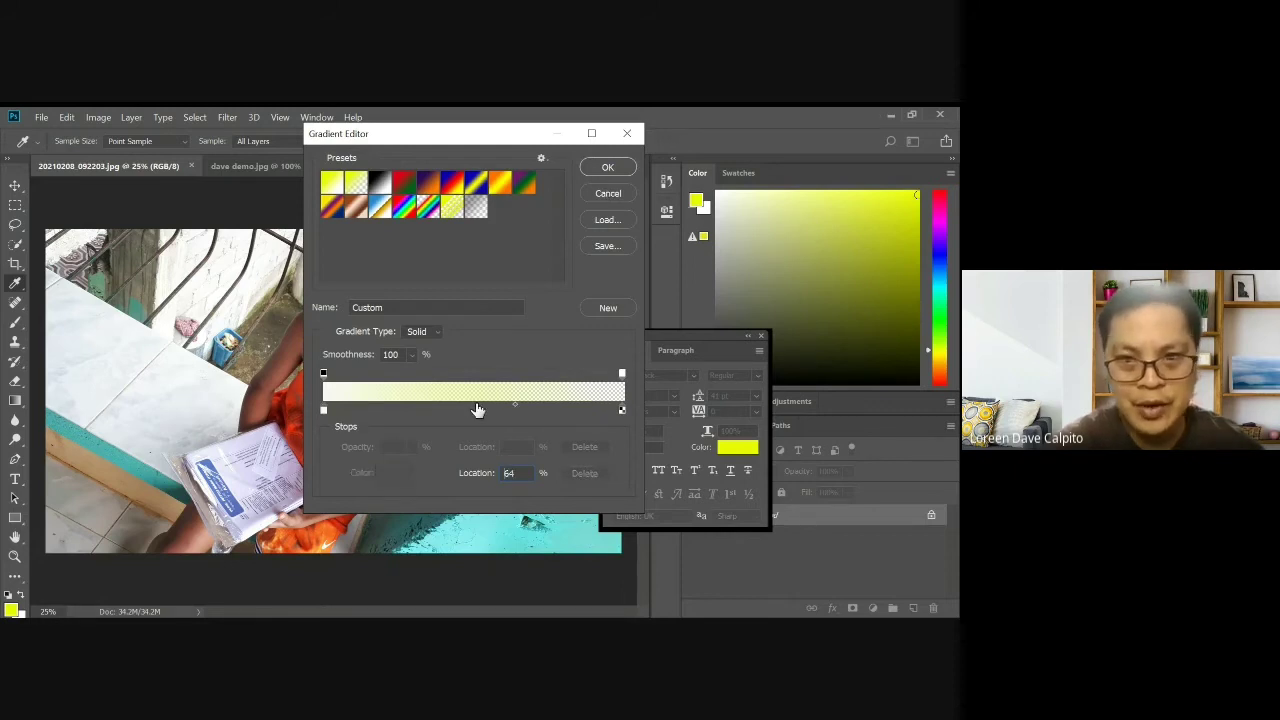
# Add a white stop at 32%, make the right-end stop white, and accept the gradient
pyautogui.click(427, 410)
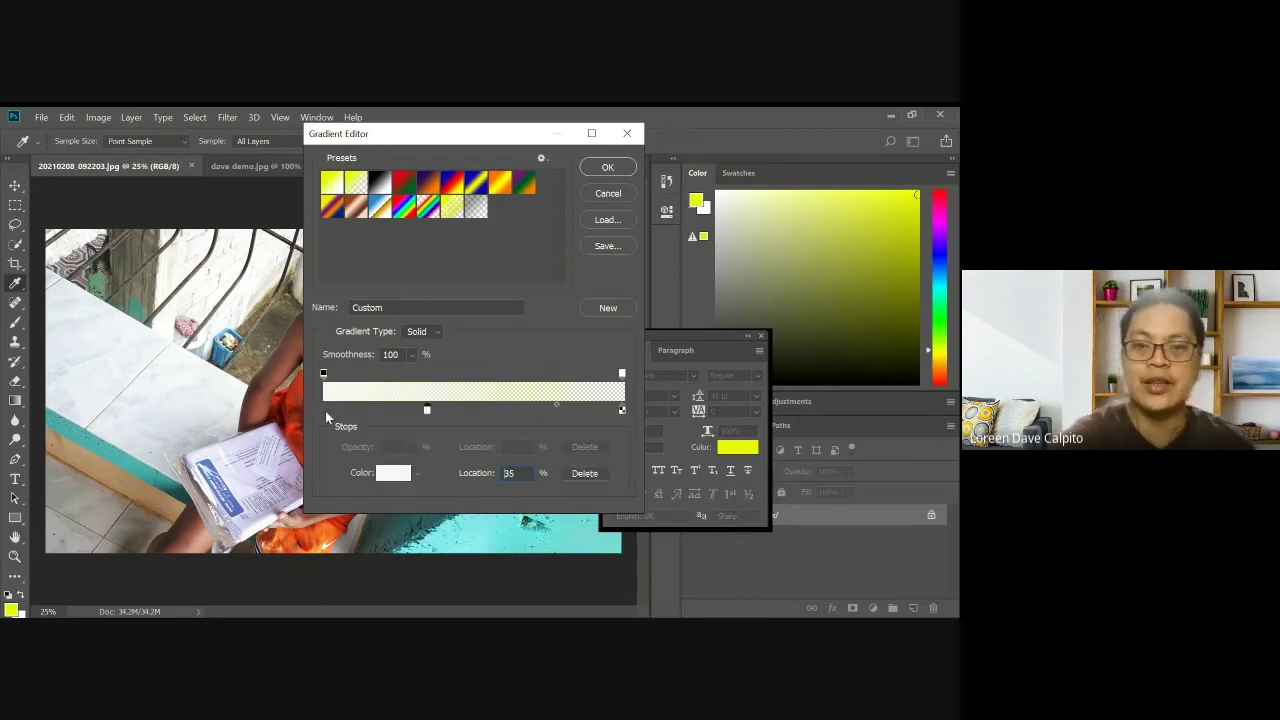
pyautogui.press('Down')
pyautogui.press('Down')
pyautogui.press('Down')
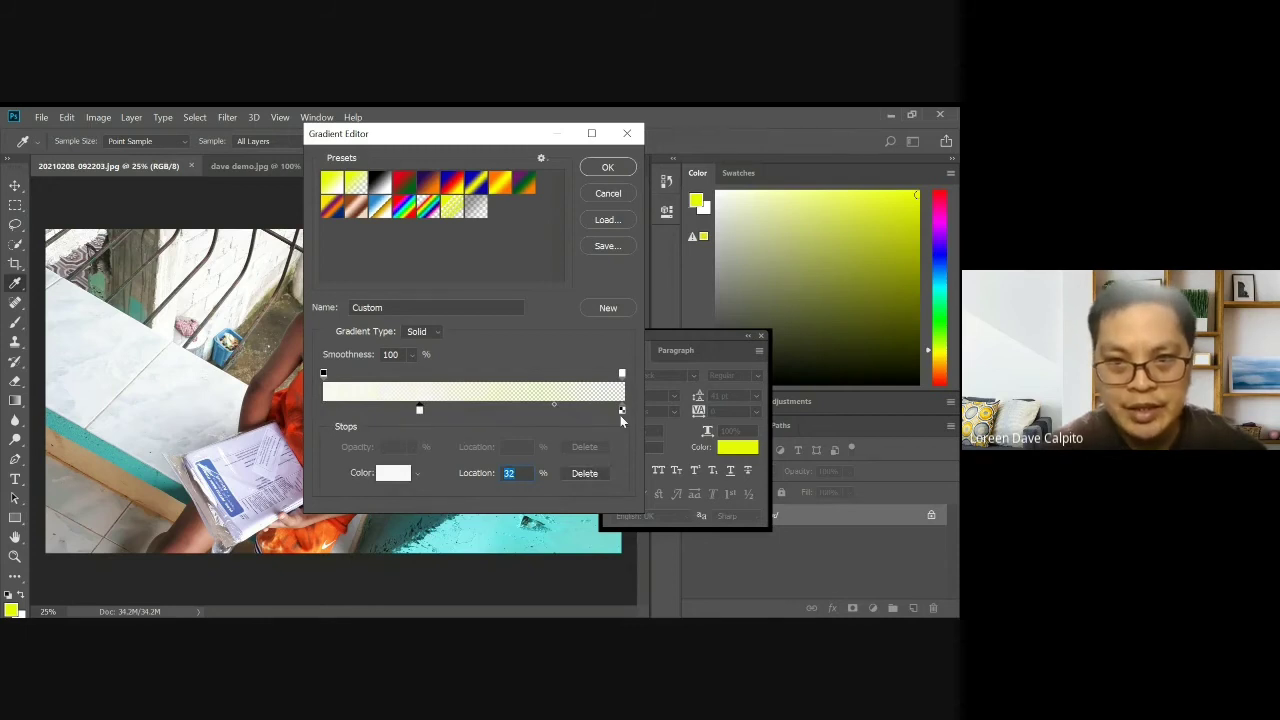
pyautogui.click(554, 404)
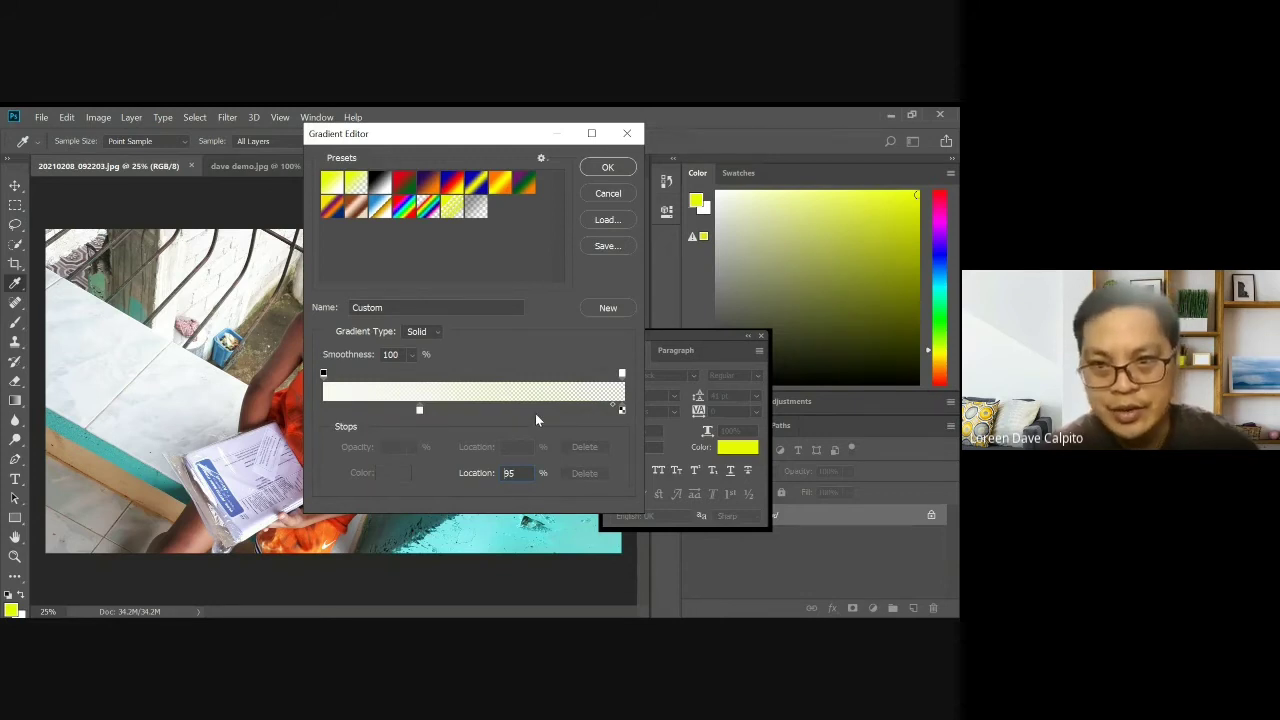
pyautogui.click(620, 410)
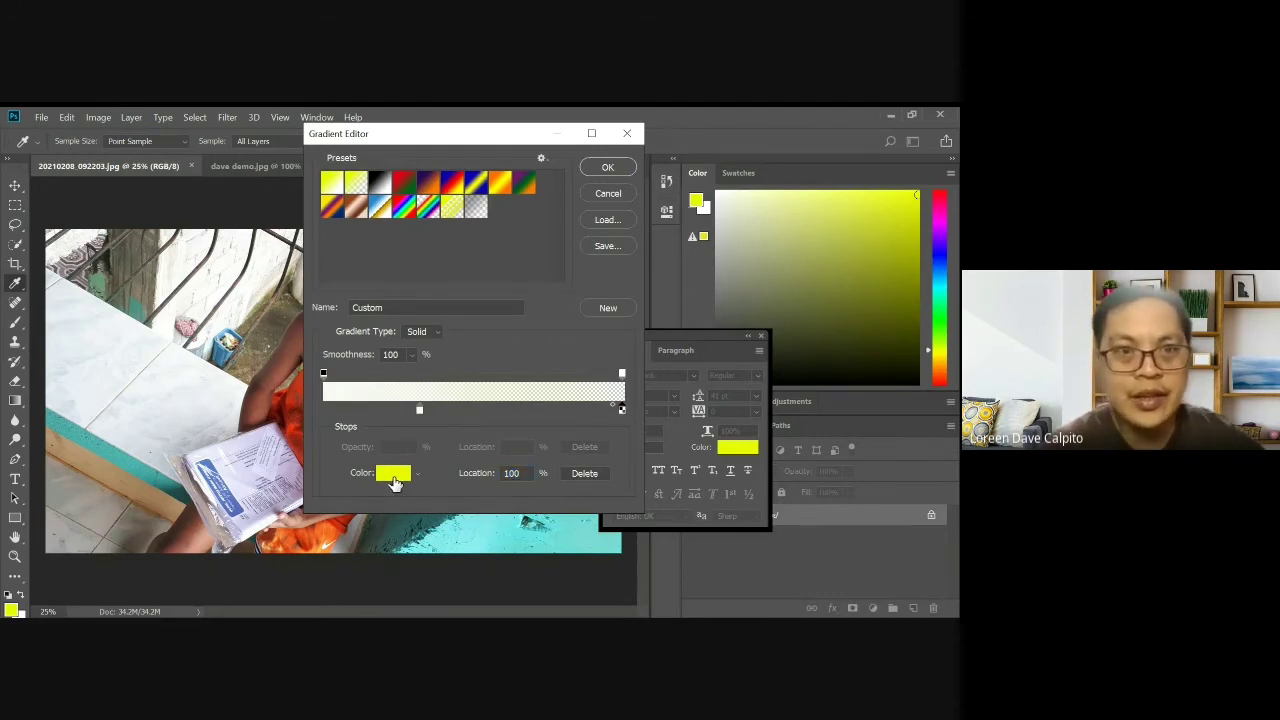
pyautogui.click(597, 388)
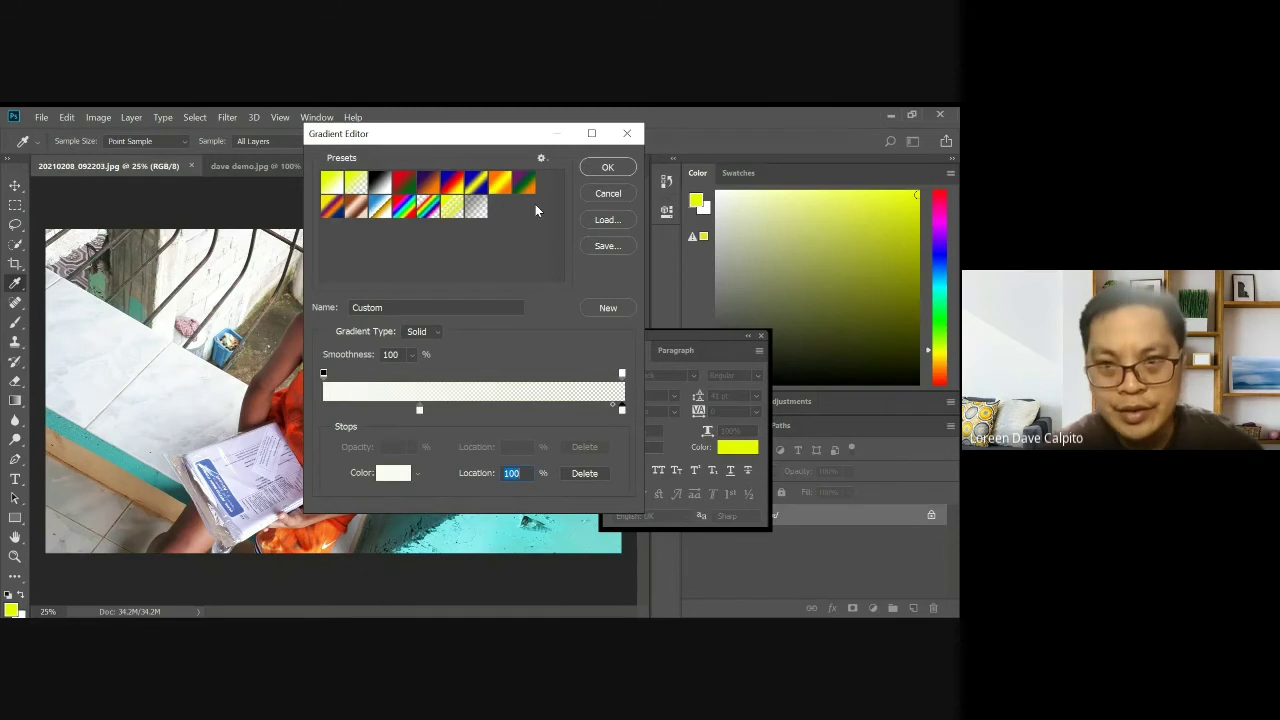
pyautogui.click(596, 166)
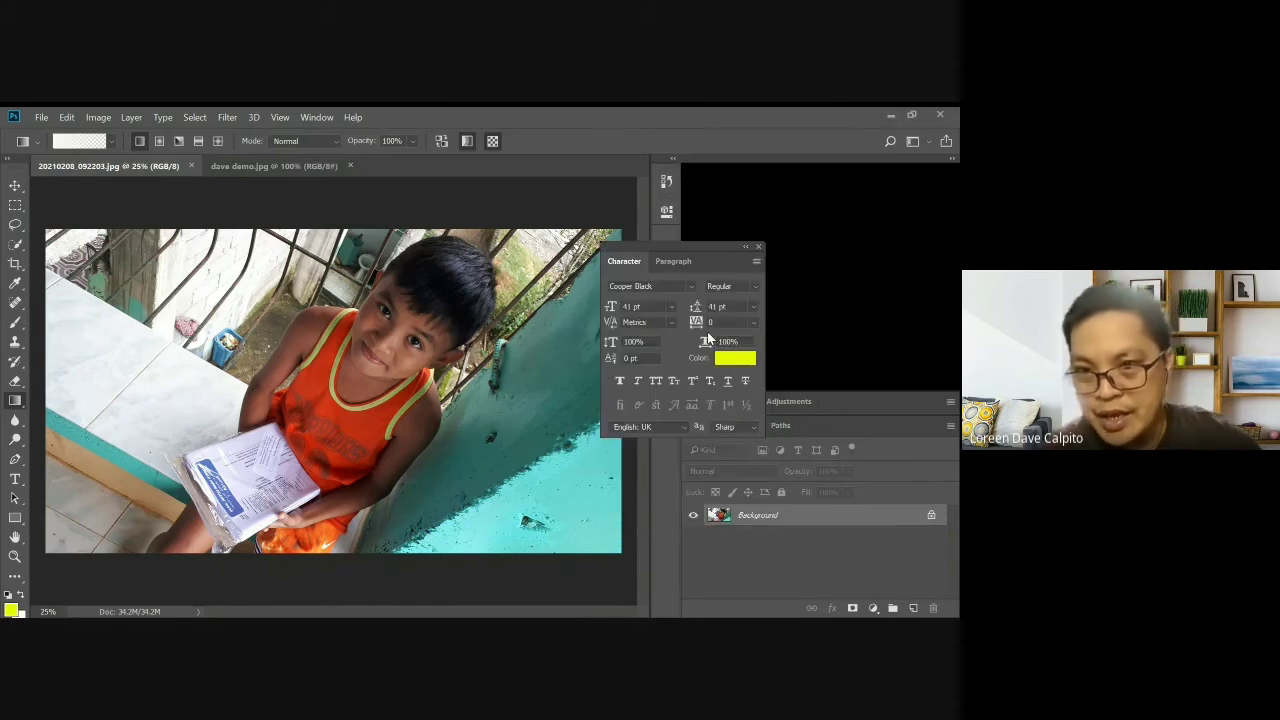
# Unlock the boy photo's Background layer so it becomes editable Layer 0
pyautogui.moveTo(707, 334); pyautogui.dragTo(720, 190)
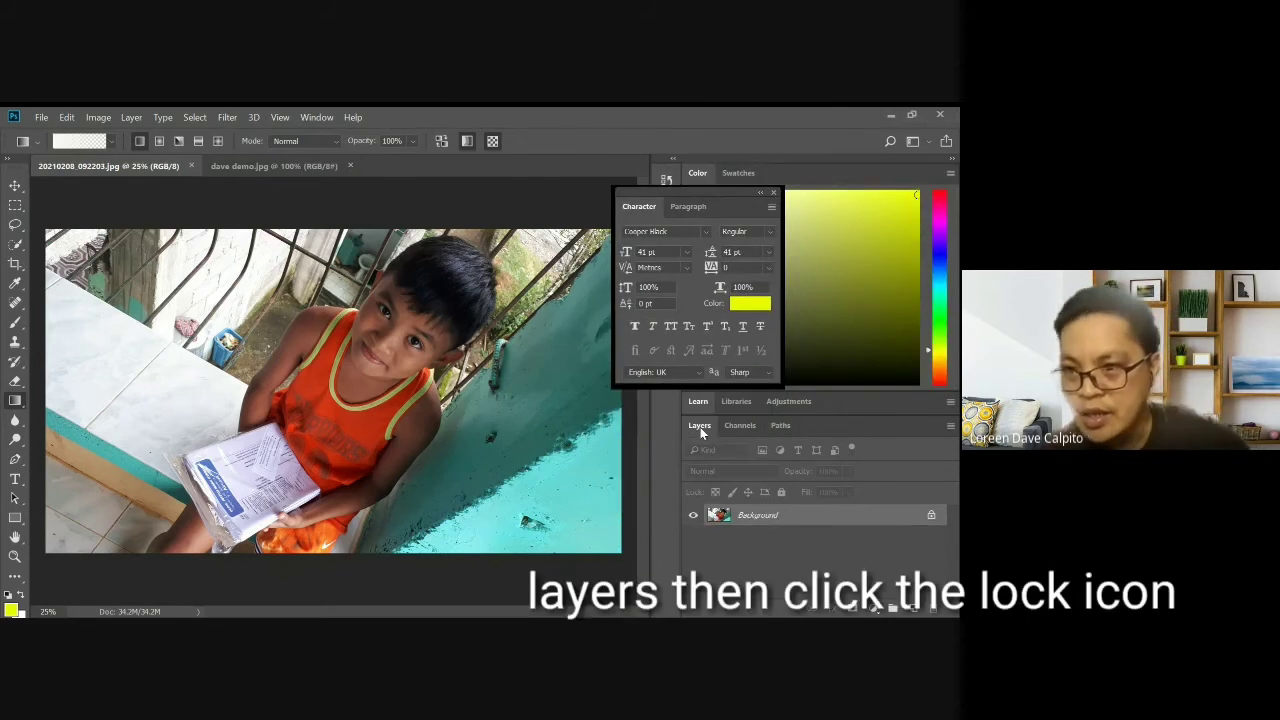
pyautogui.click(934, 516)
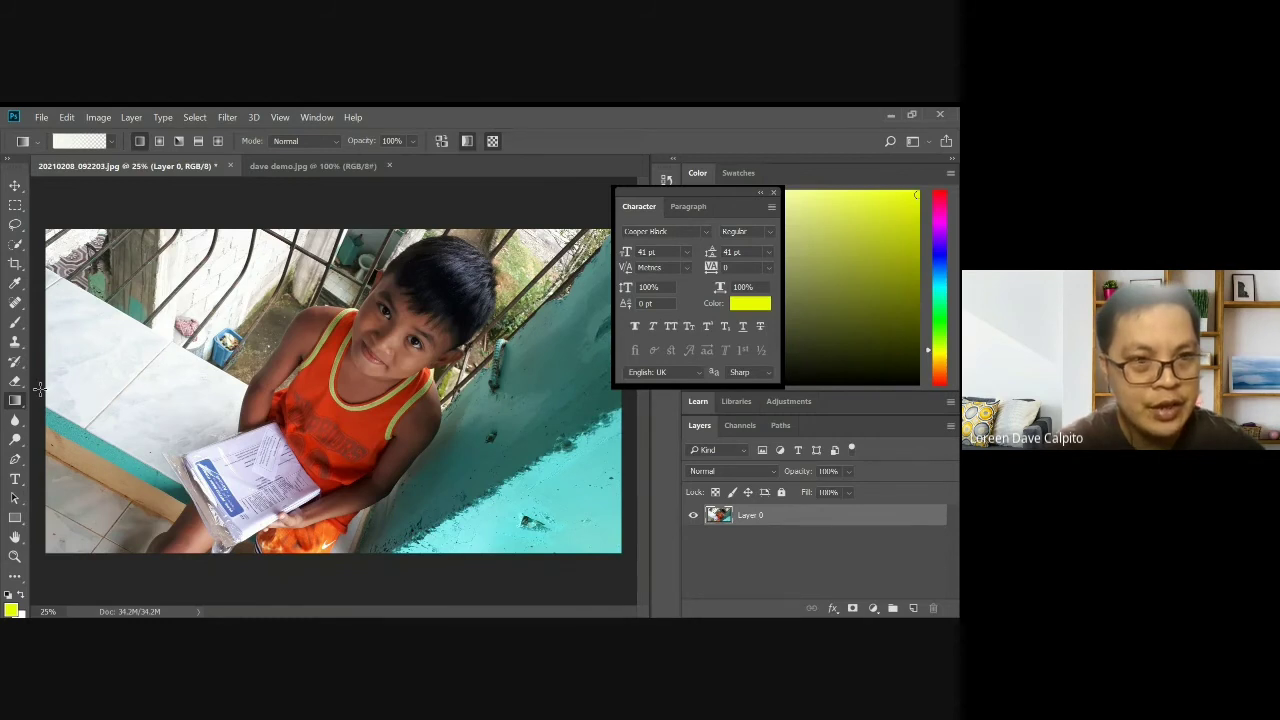
# Drag white-to-transparent gradients inward over the photo's left, top and lower-left edges
pyautogui.moveTo(40, 388); pyautogui.dragTo(245, 397)
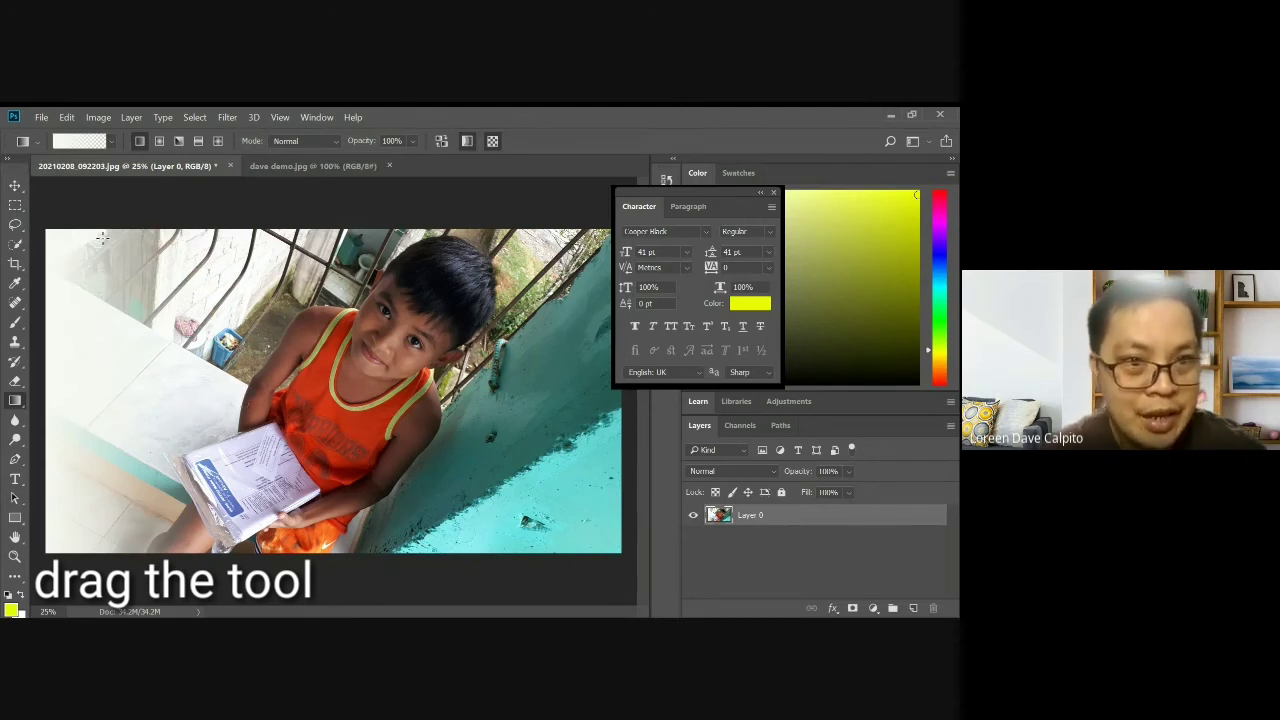
pyautogui.moveTo(97, 218); pyautogui.dragTo(266, 350)
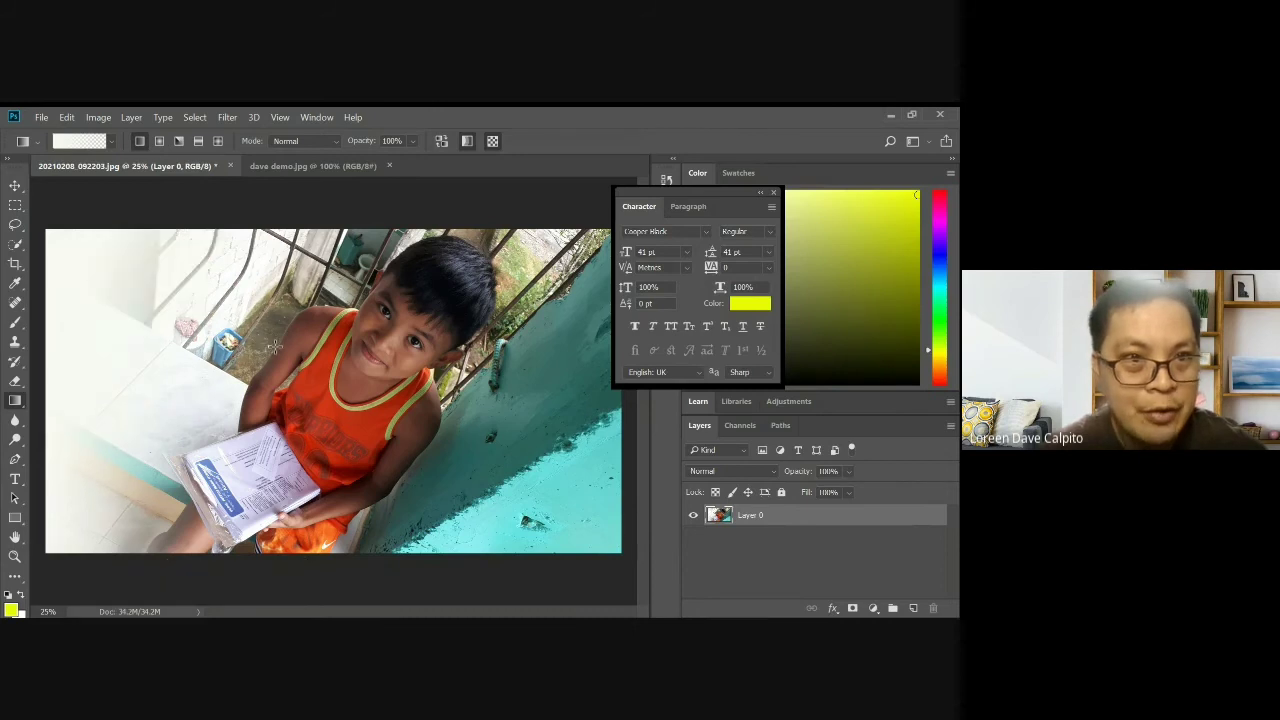
pyautogui.moveTo(183, 214); pyautogui.dragTo(216, 243)
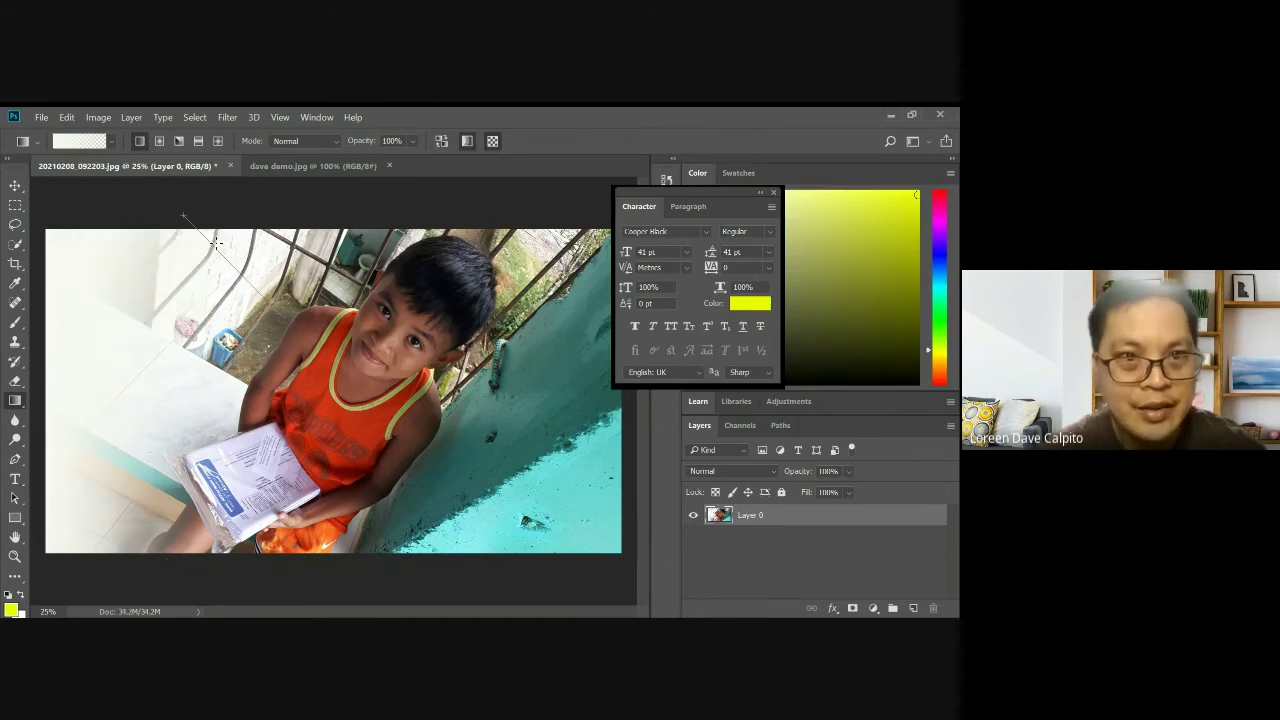
pyautogui.moveTo(216, 242); pyautogui.dragTo(216, 242)
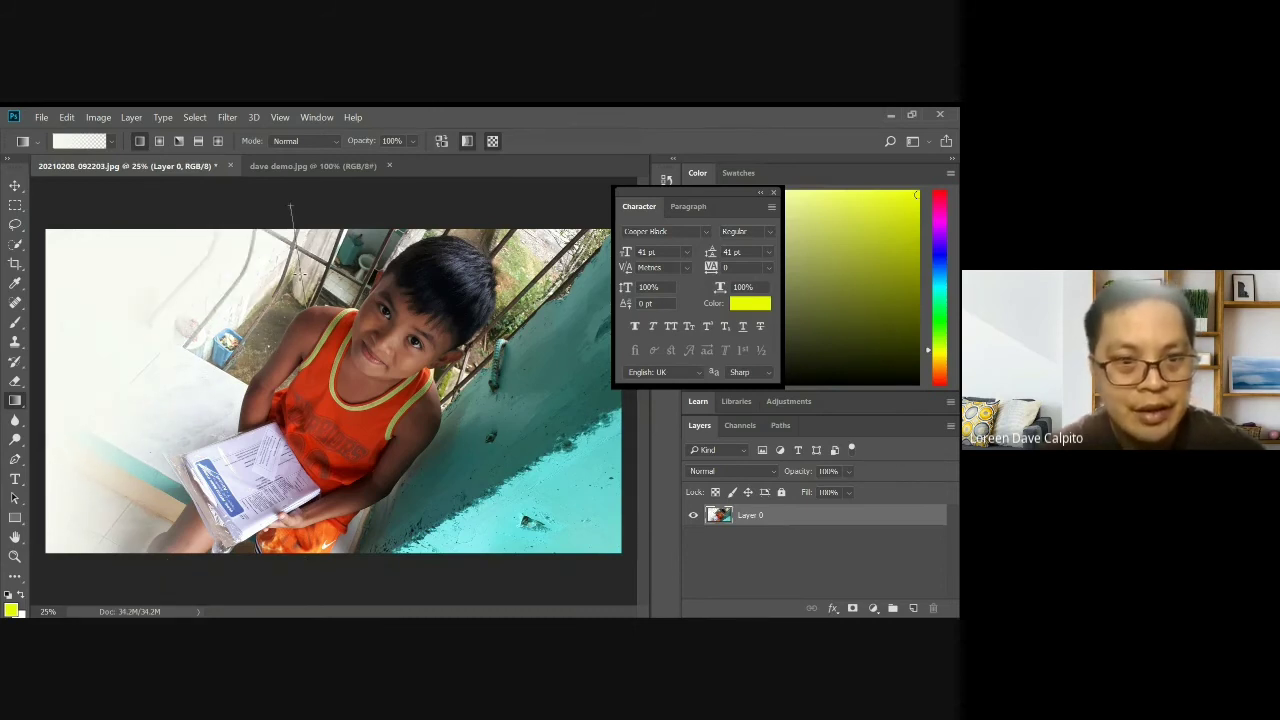
pyautogui.moveTo(307, 305); pyautogui.dragTo(307, 305)
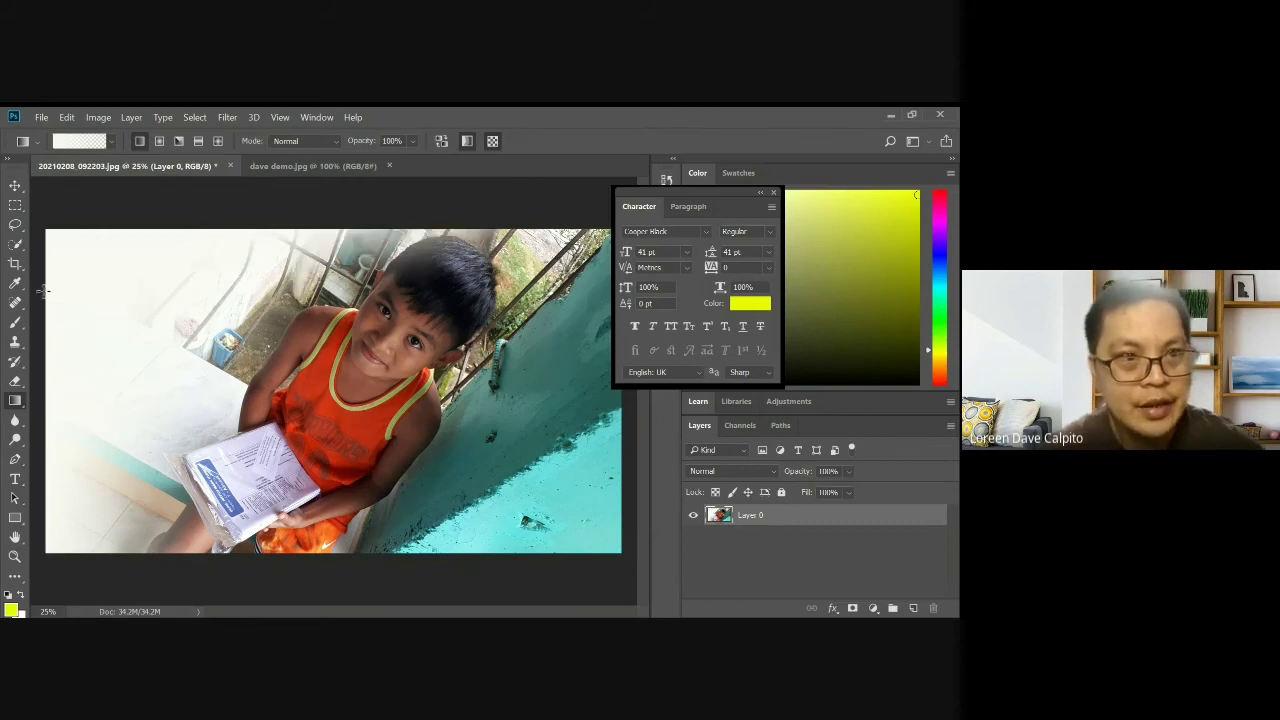
pyautogui.moveTo(184, 350); pyautogui.dragTo(38, 268)
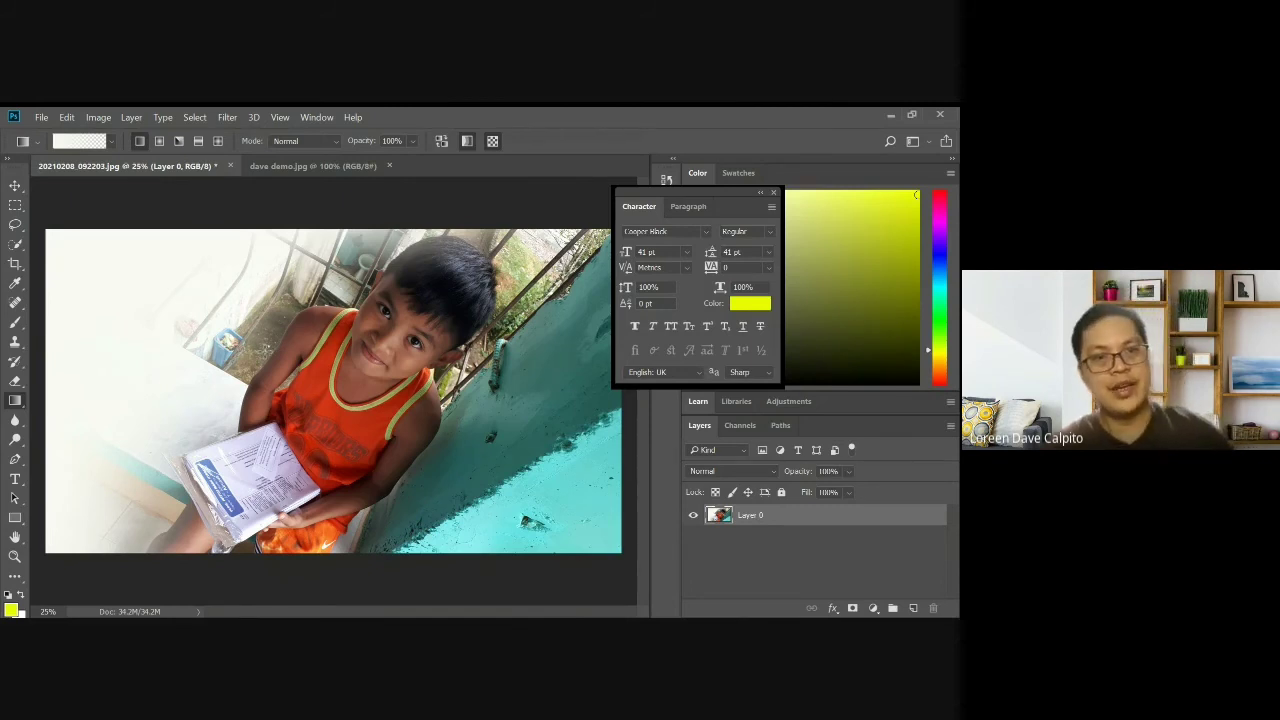
pyautogui.moveTo(200, 440); pyautogui.dragTo(128, 521)
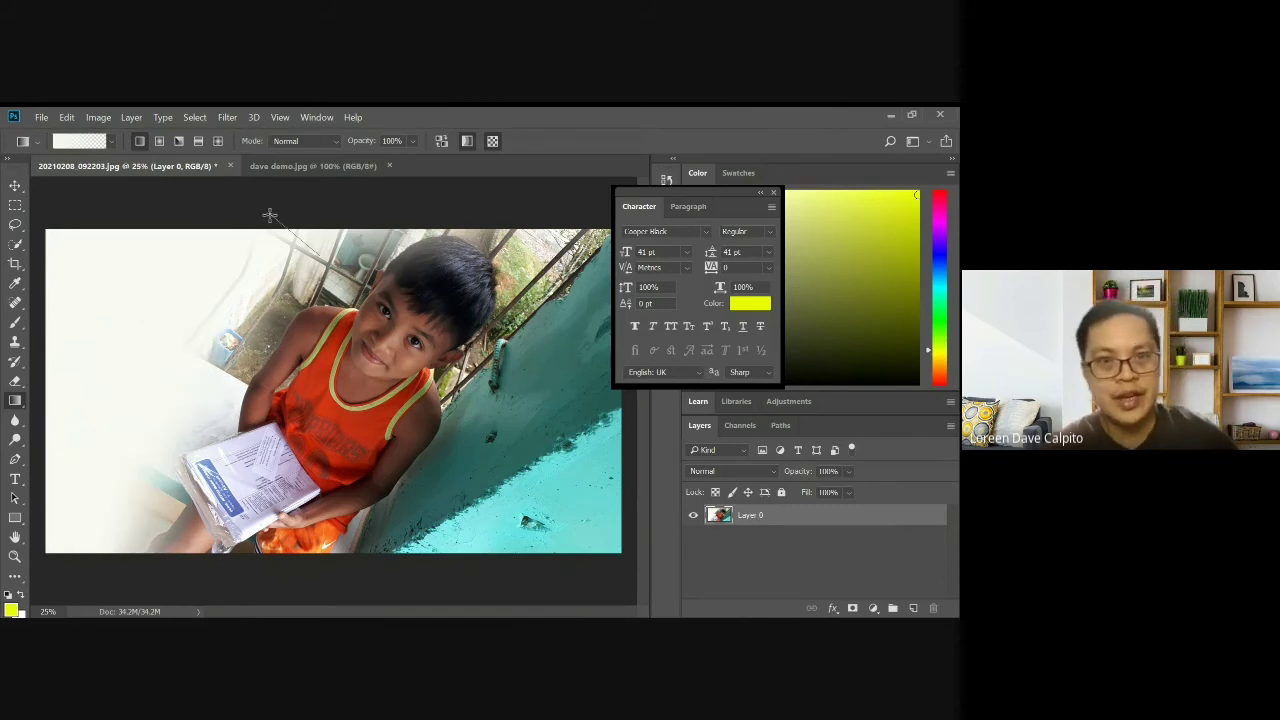
pyautogui.moveTo(269, 214); pyautogui.dragTo(269, 214)
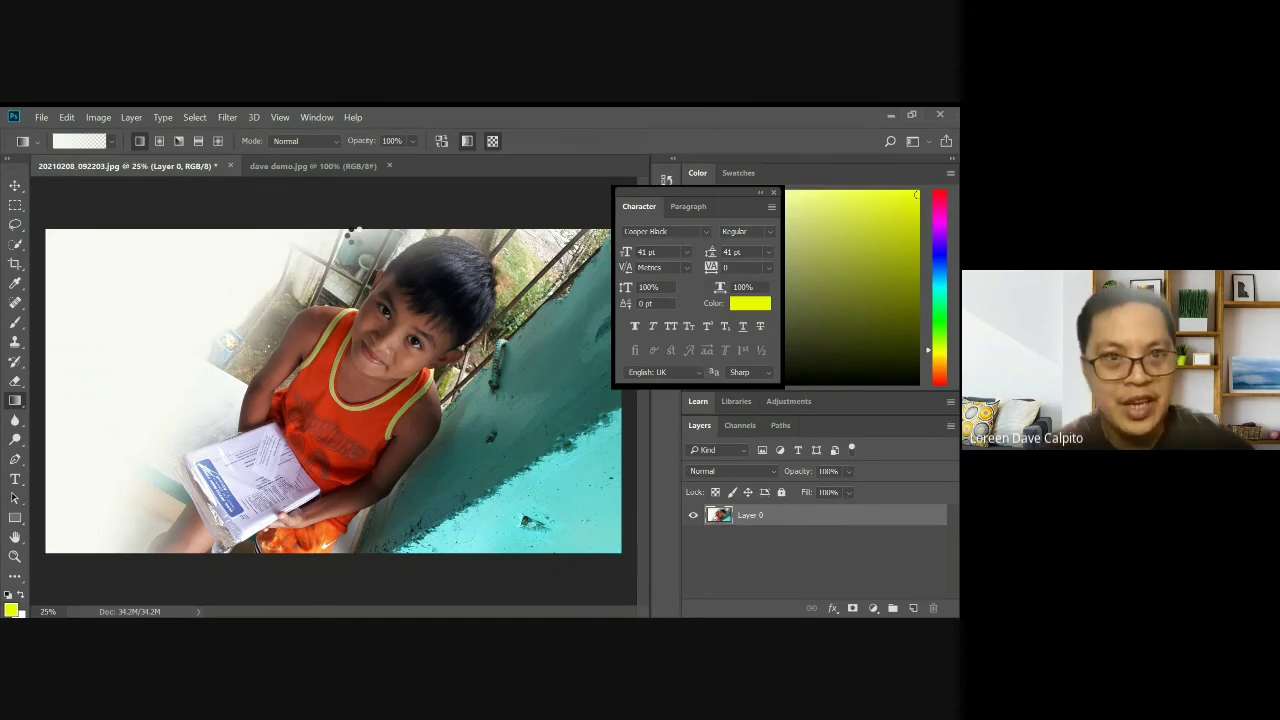
pyautogui.moveTo(352, 233); pyautogui.dragTo(178, 231)
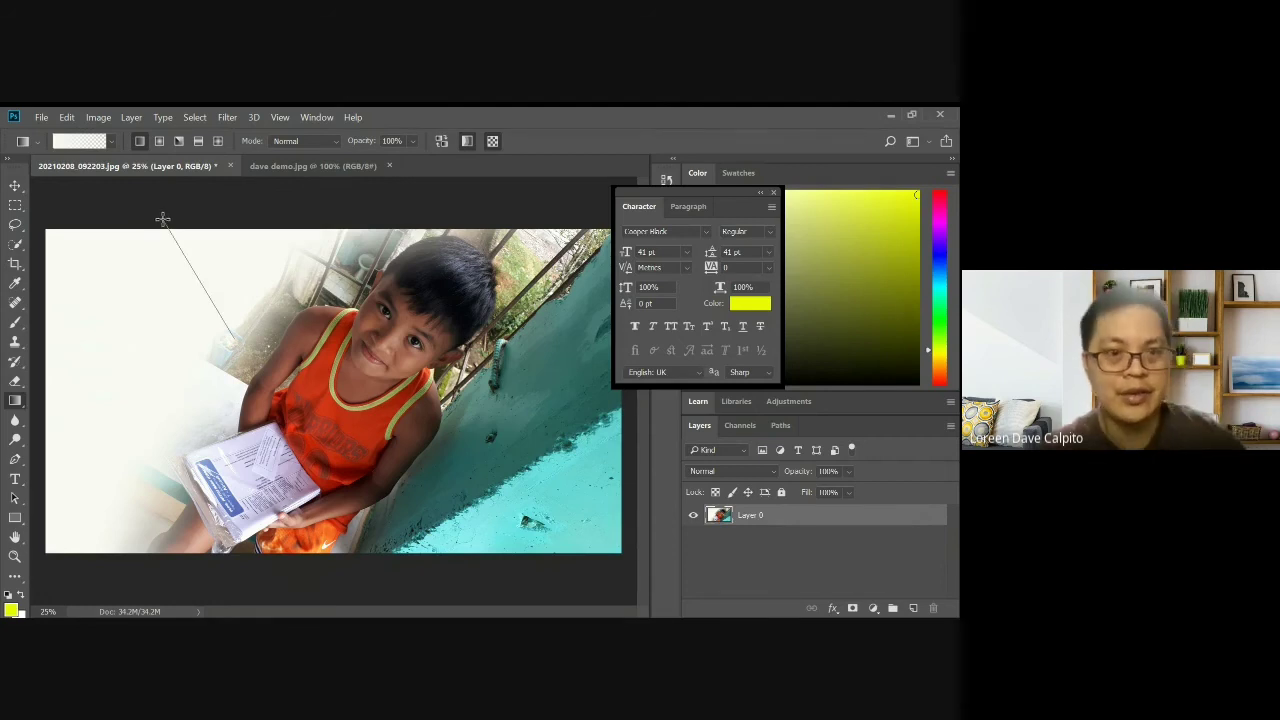
pyautogui.moveTo(235, 342); pyautogui.dragTo(262, 370)
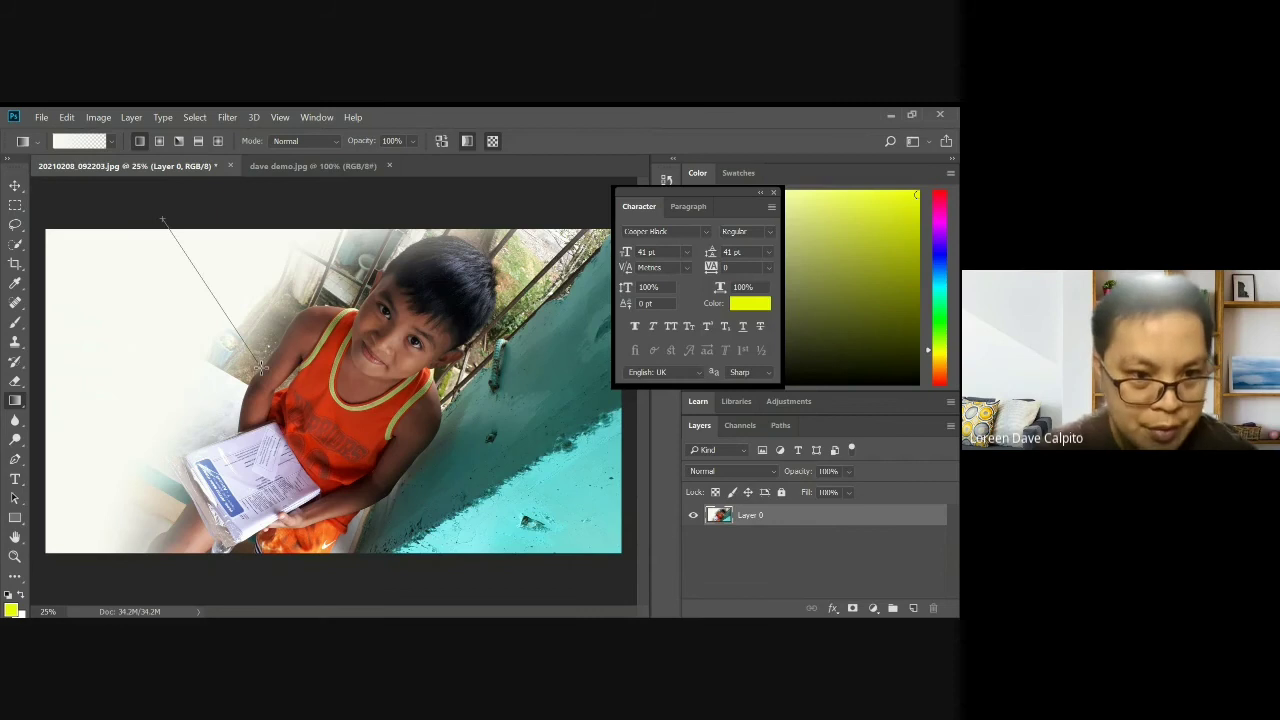
pyautogui.moveTo(262, 370); pyautogui.dragTo(262, 370)
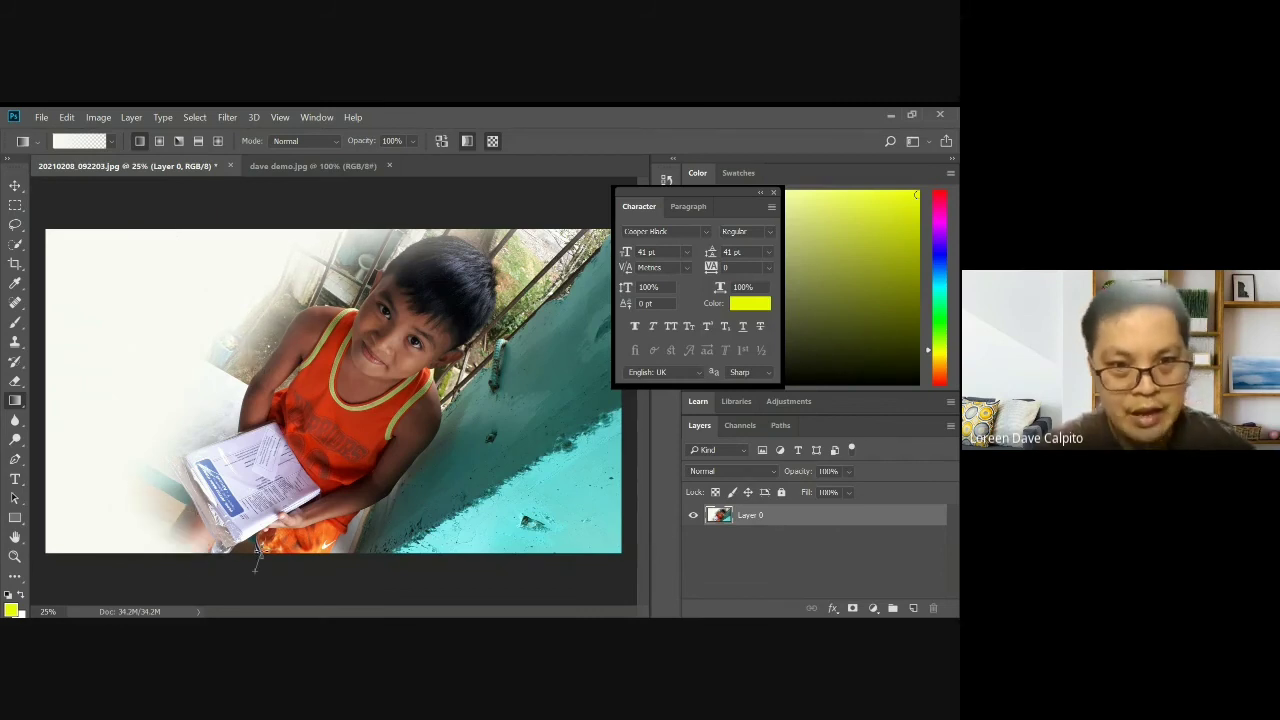
pyautogui.moveTo(256, 563); pyautogui.dragTo(258, 565)
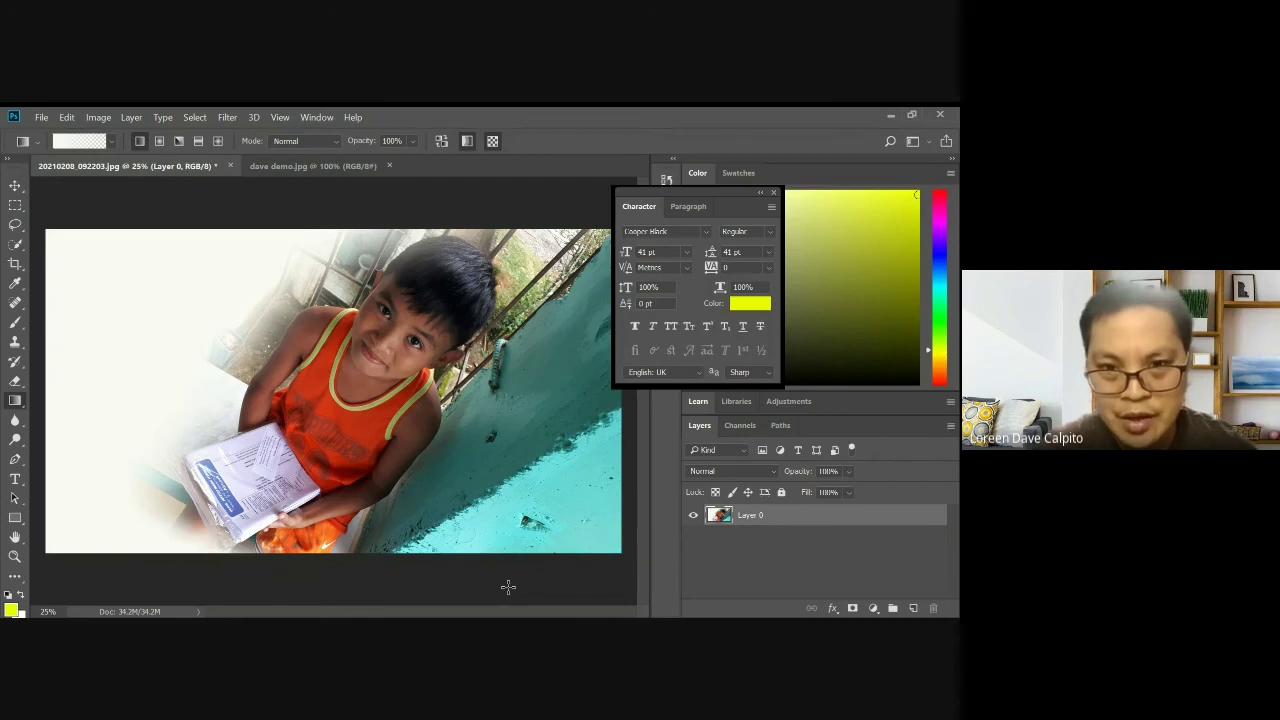
# Fade the photo's lower-right teal area and upper-right railing area to white
pyautogui.moveTo(488, 438)
pyautogui.mouseDown()
pyautogui.moveTo(625, 544)
pyautogui.moveTo(582, 517)
pyautogui.mouseUp()
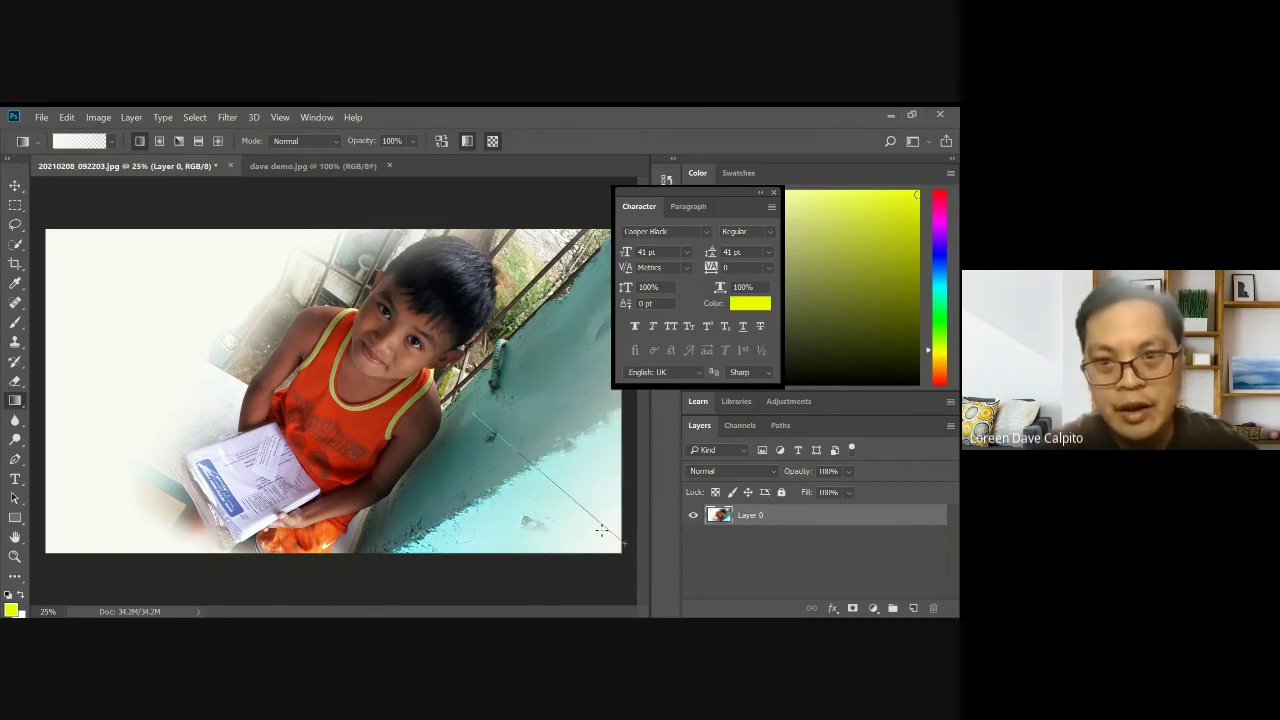
pyautogui.moveTo(601, 530); pyautogui.dragTo(603, 532)
pyautogui.moveTo(505, 396); pyautogui.dragTo(628, 494)
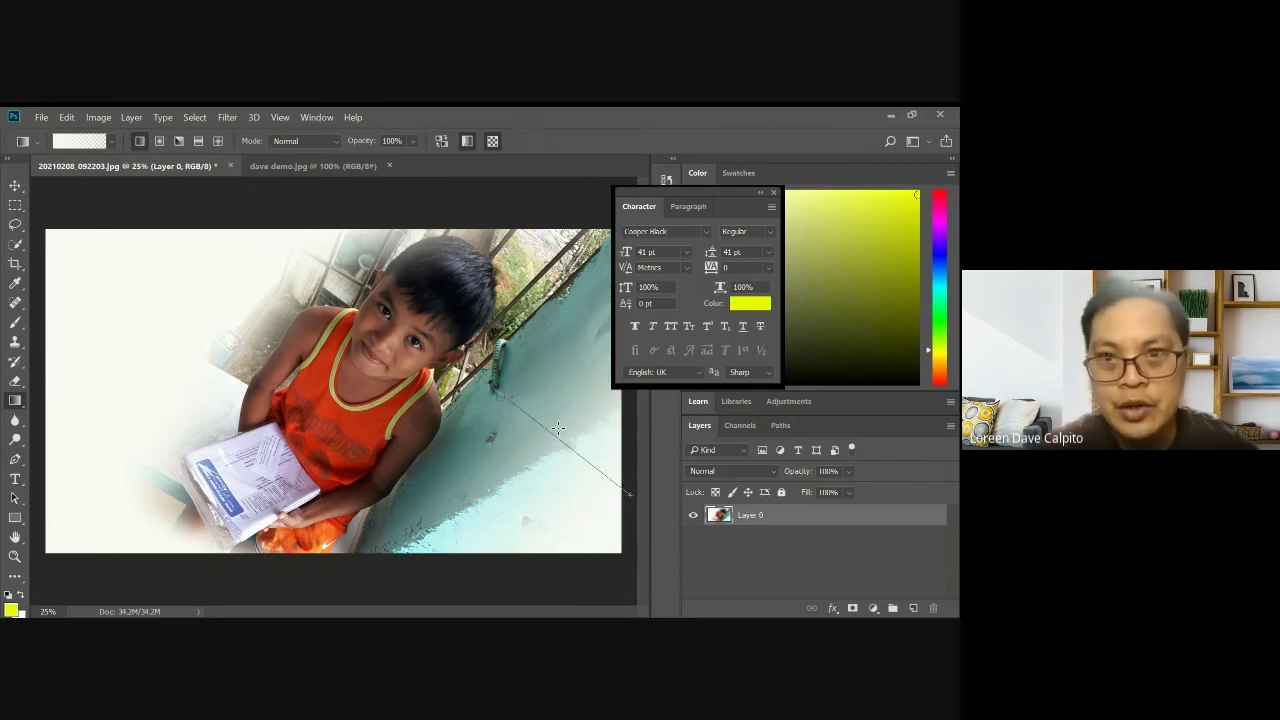
pyautogui.moveTo(557, 428); pyautogui.dragTo(628, 494)
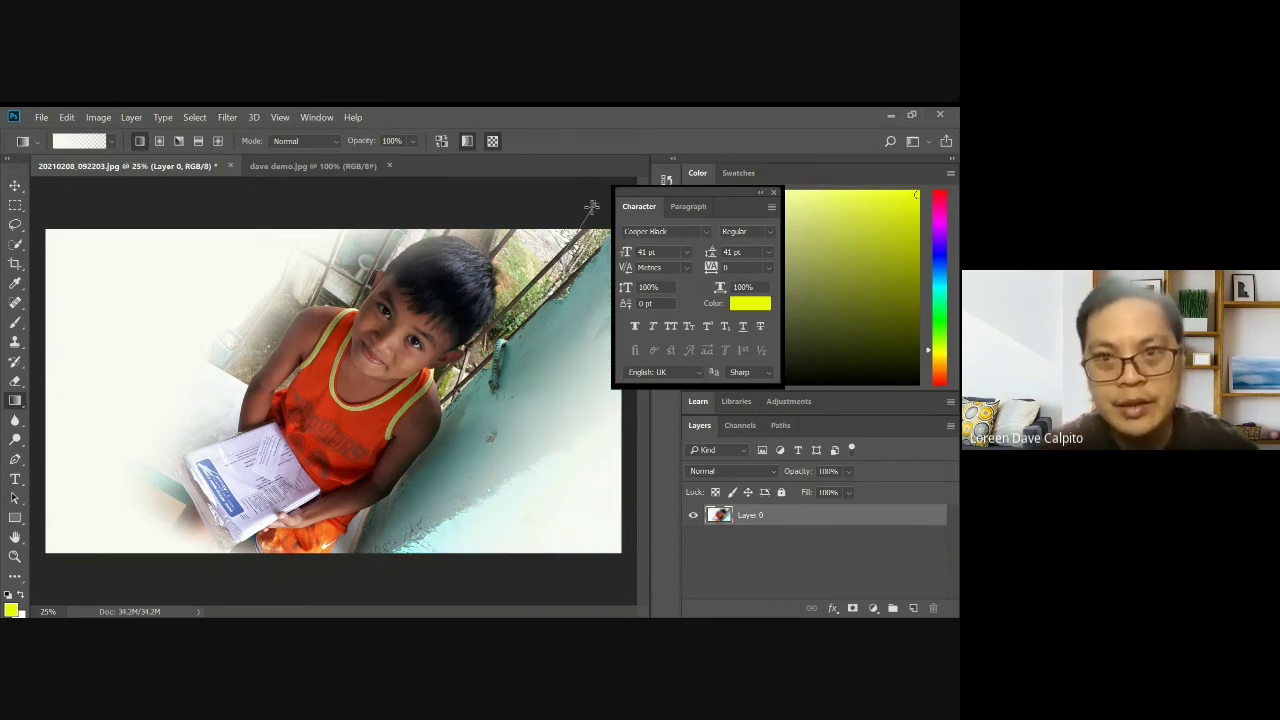
pyautogui.moveTo(591, 207); pyautogui.dragTo(592, 207)
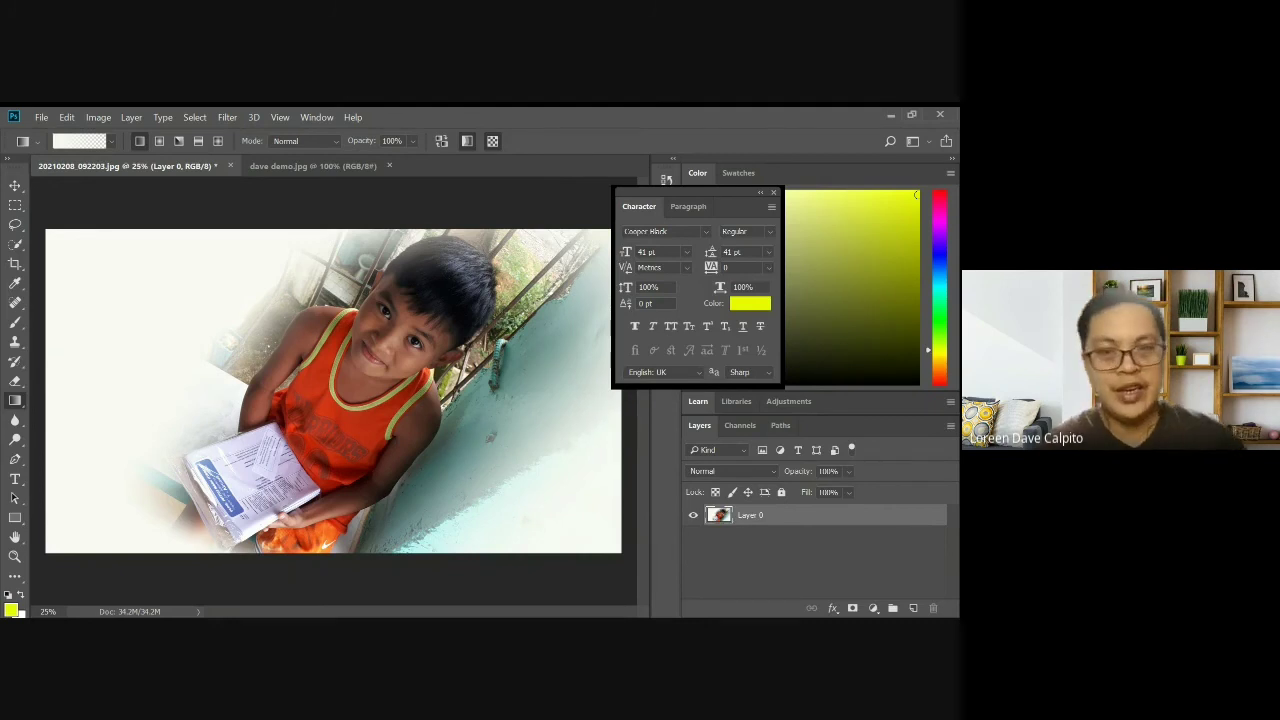
pyautogui.moveTo(536, 319); pyautogui.dragTo(608, 234)
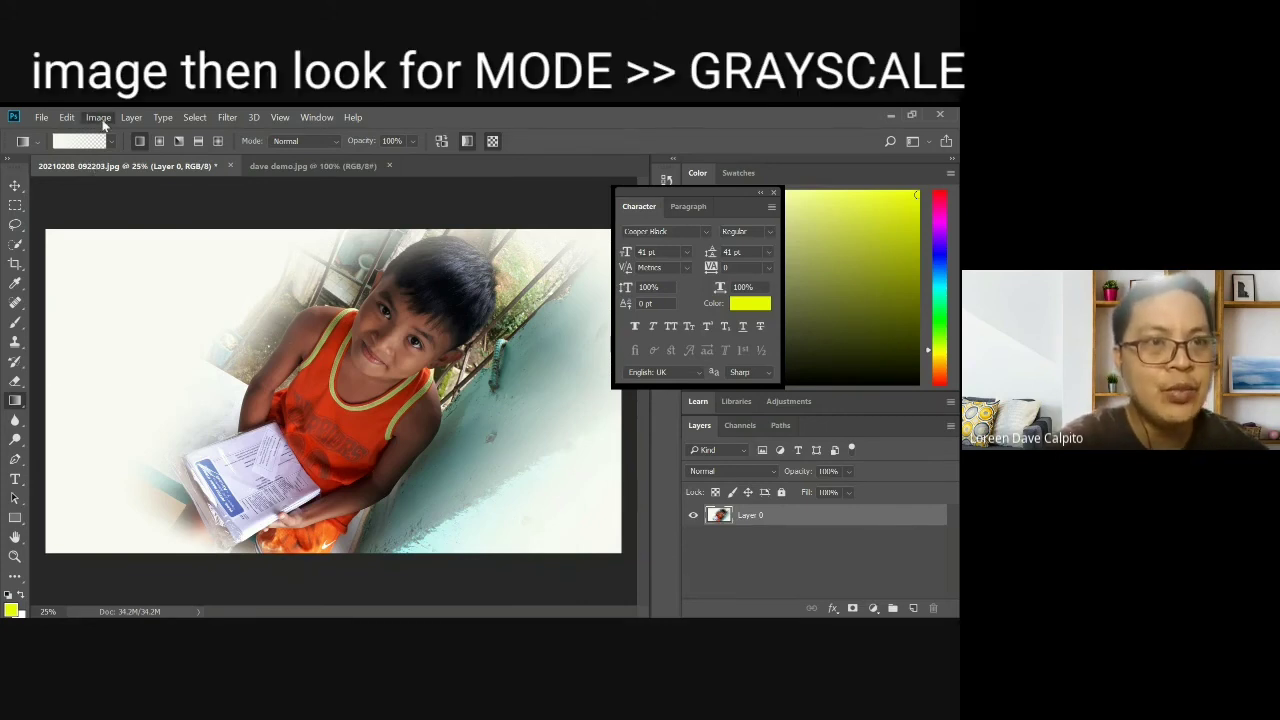
# Convert the image to Grayscale mode through Image > Mode, discarding colour information
pyautogui.click(101, 119)
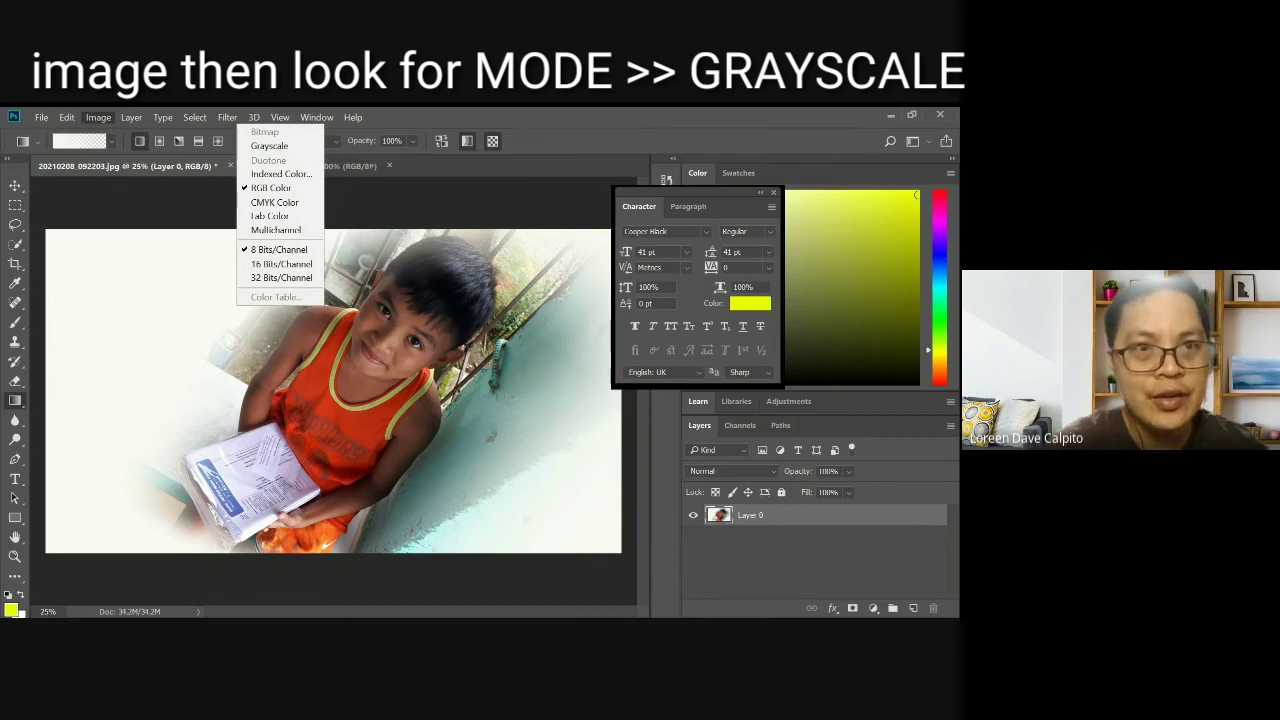
pyautogui.click(275, 149)
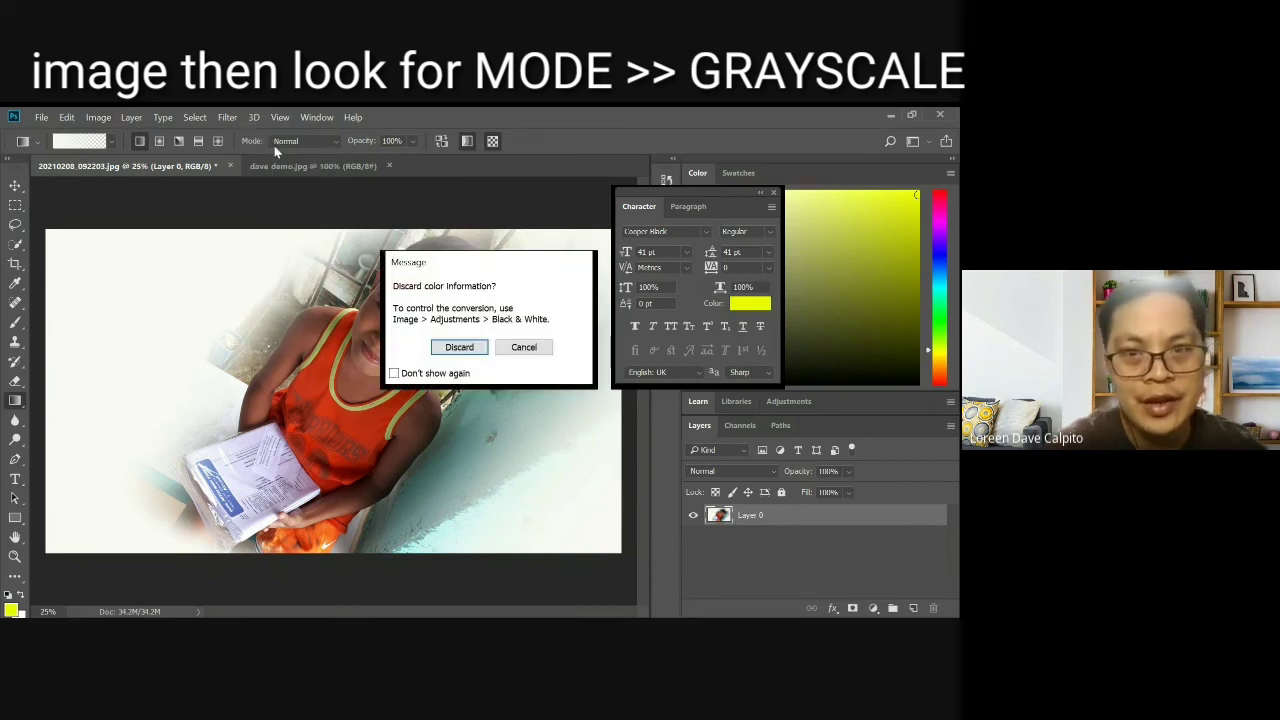
pyautogui.click(461, 348)
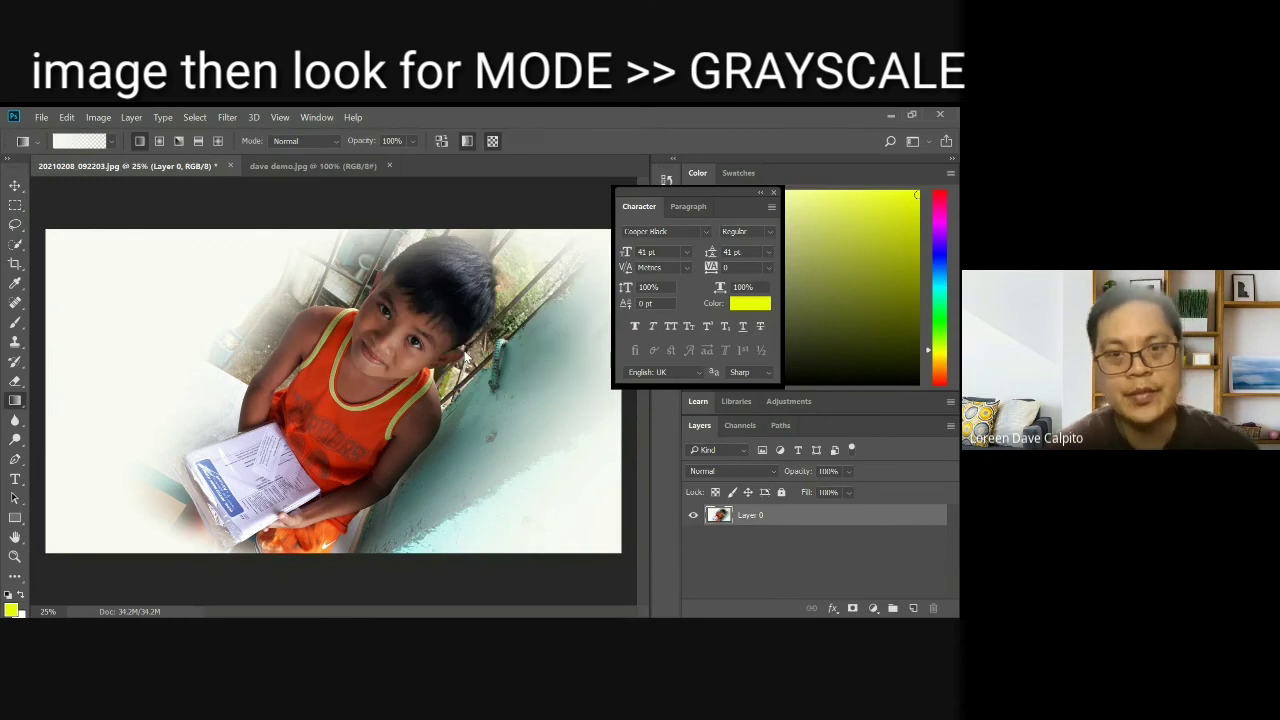